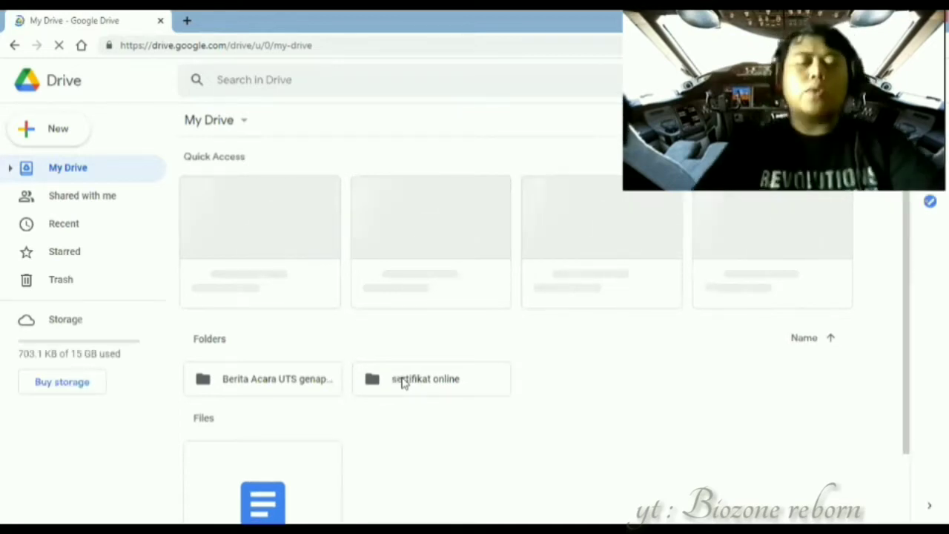
- Open the sertifikat online folder and create a new blank Google Form in it
double_click(403, 383)
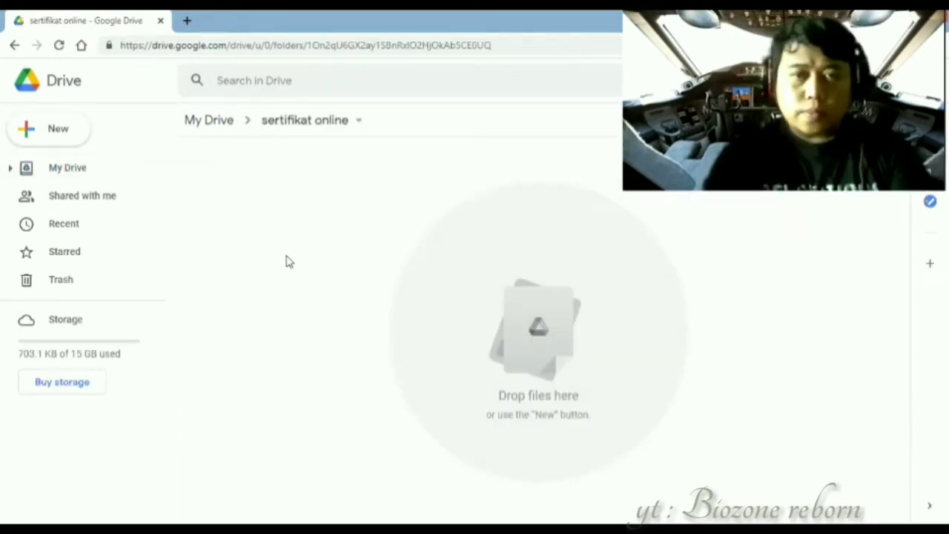
right_click(288, 261)
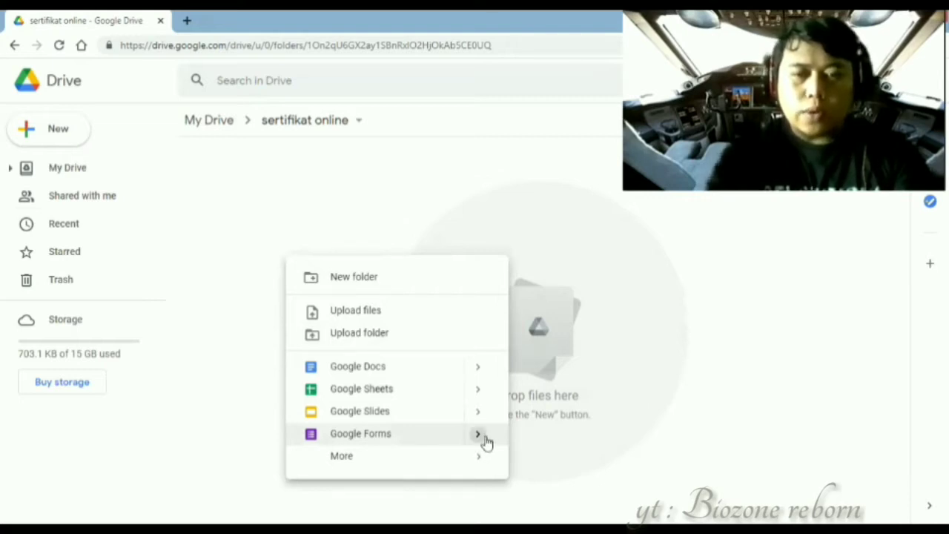
mouse_move(487, 442)
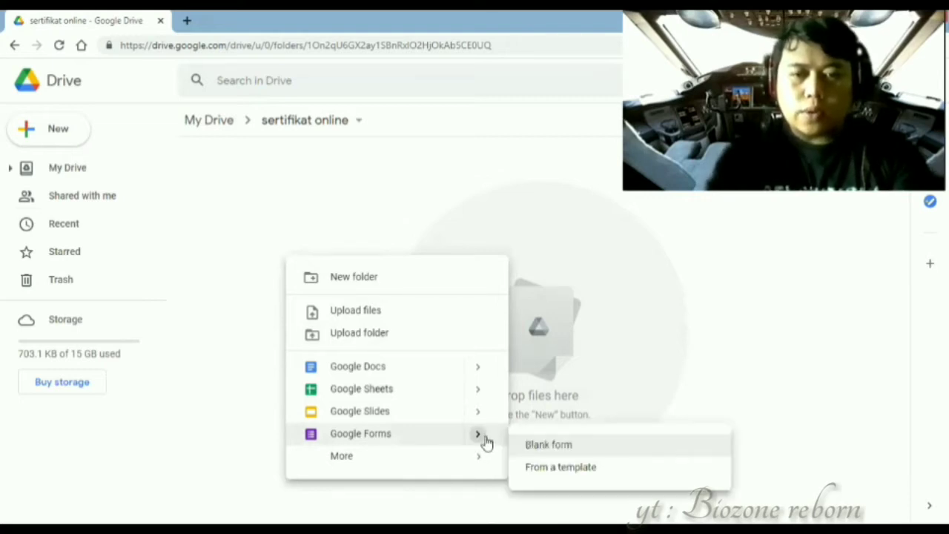
left_click(538, 445)
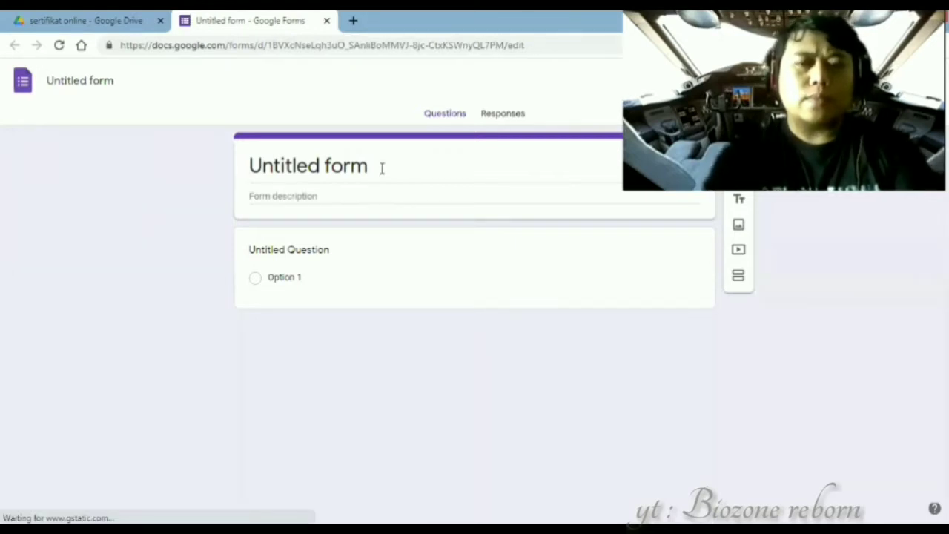
- Replace the 'Untitled form' title with 'Daftar Hadir Kuliah Umum', fixing typos along the way
left_click(382, 168)
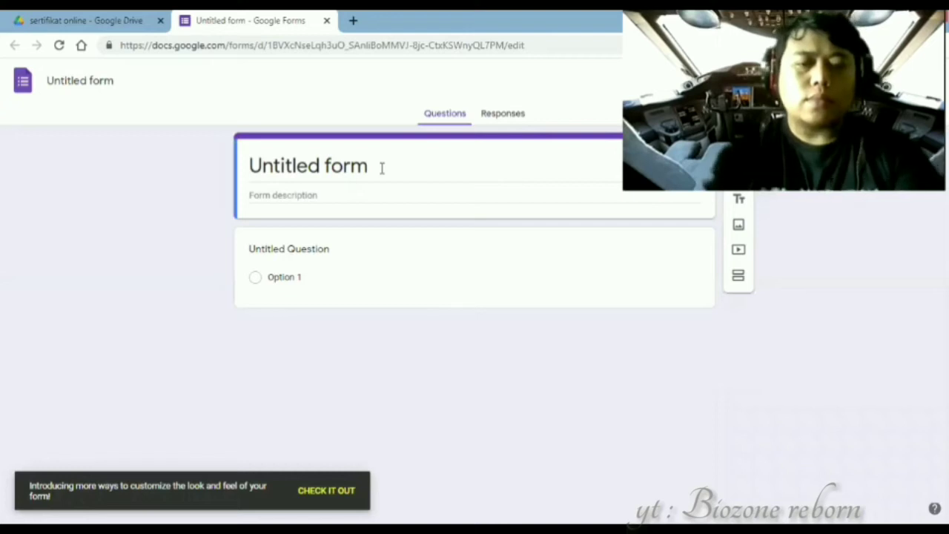
key("ctrl+a")
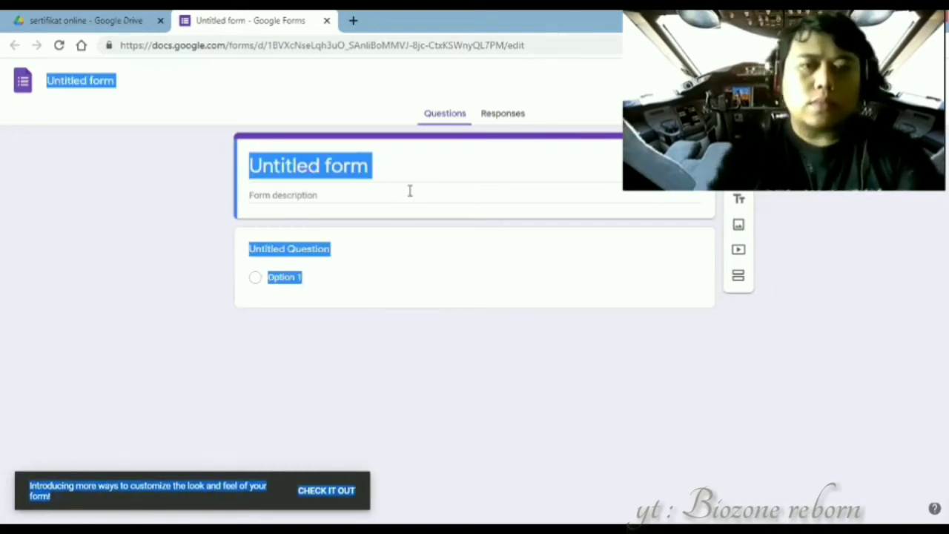
left_click(407, 175)
left_click(407, 175)
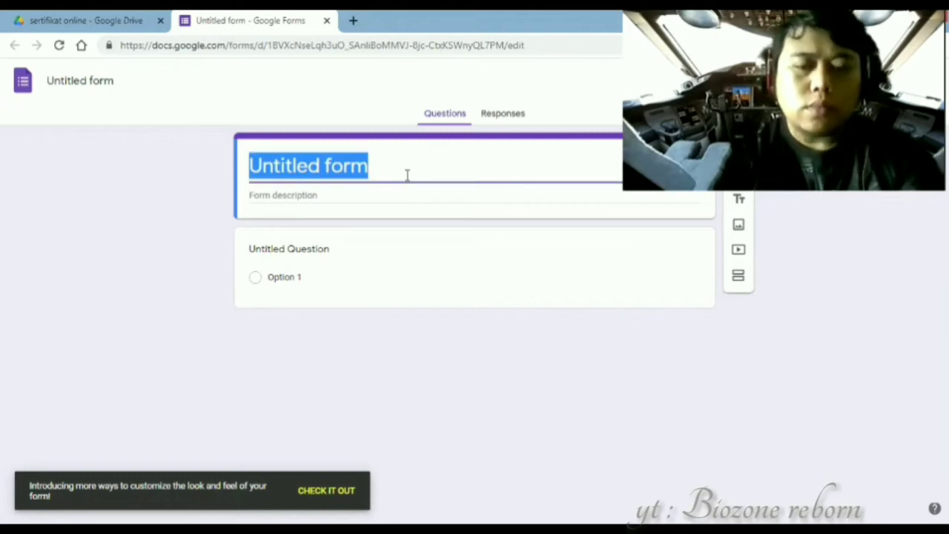
type("D")
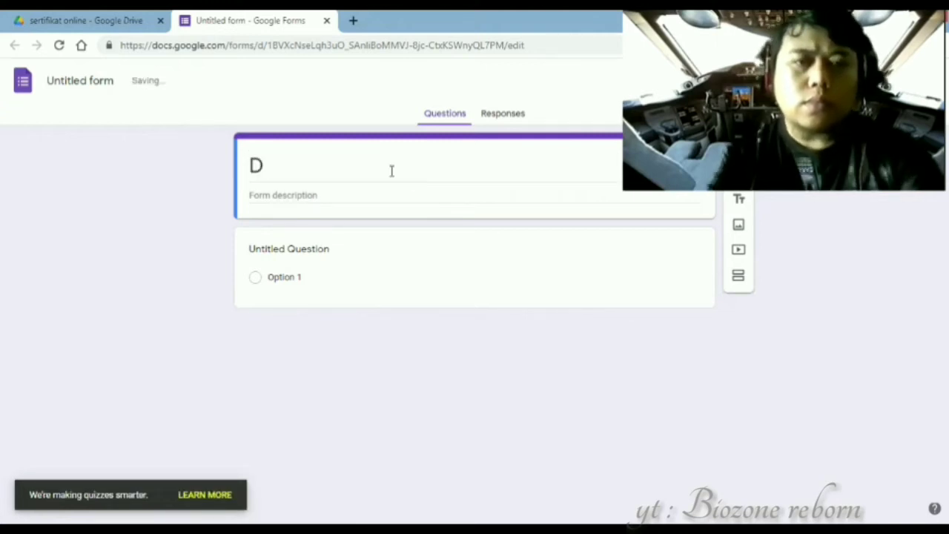
left_click(361, 252)
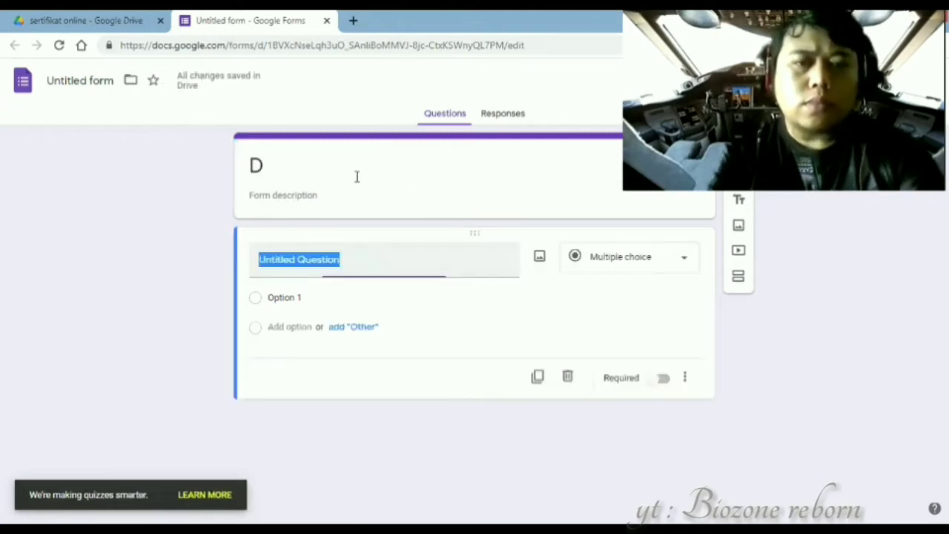
left_click(357, 177)
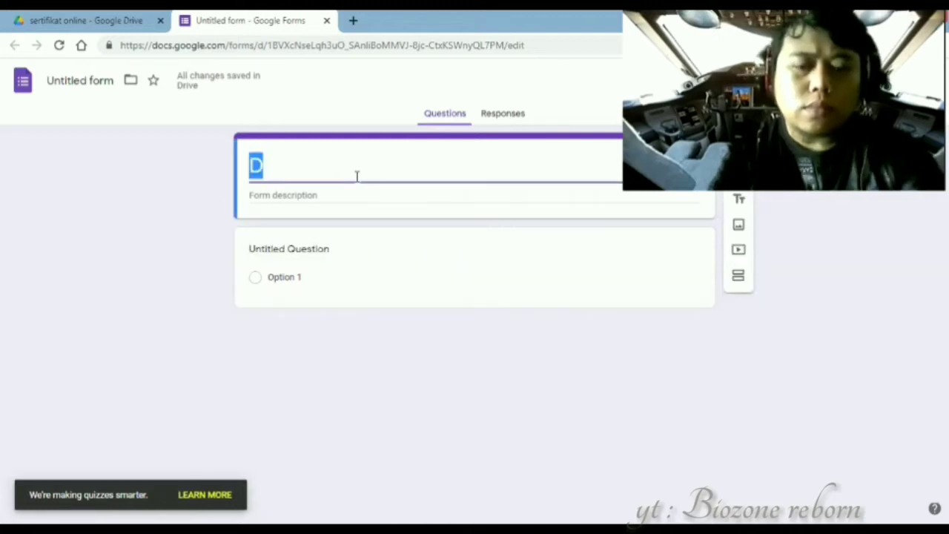
type("Daftar")
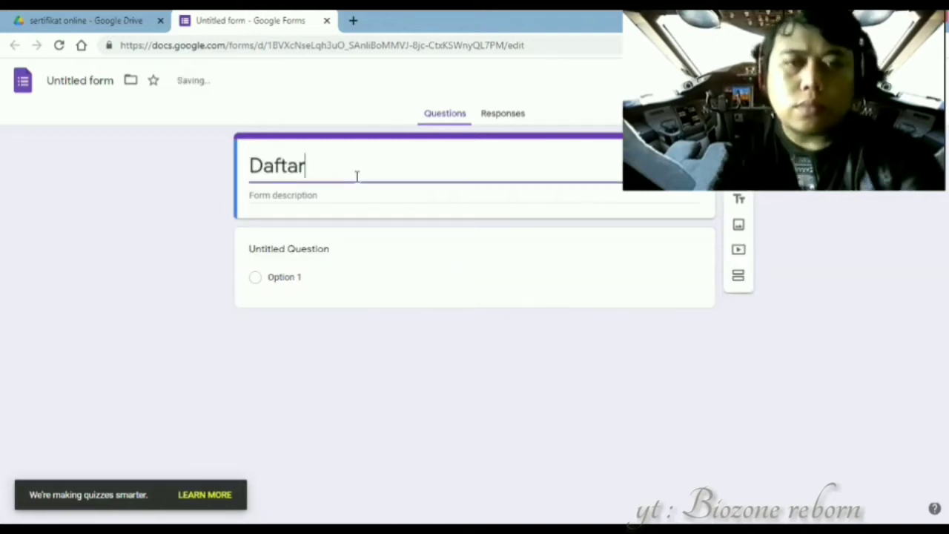
type(" Hdir")
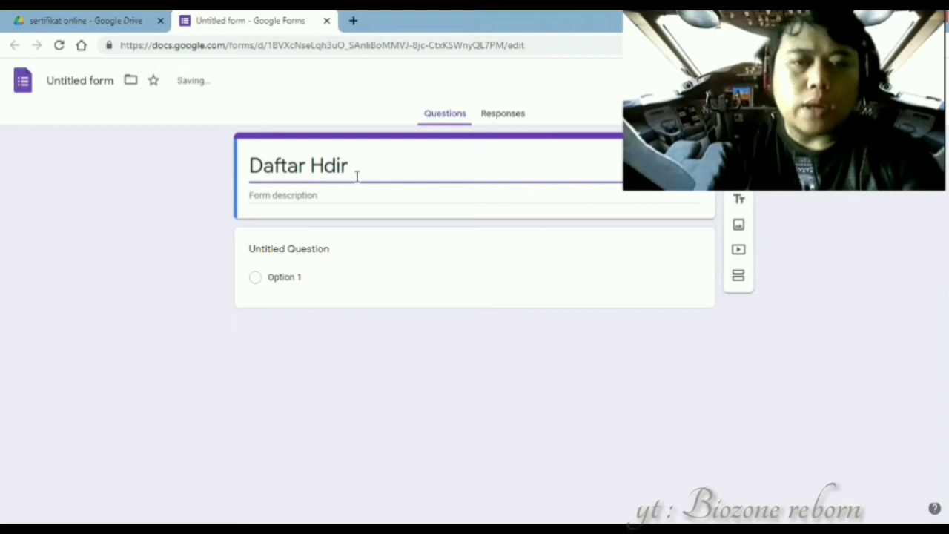
key("Left")
key("Left")
key("Left")
type("a")
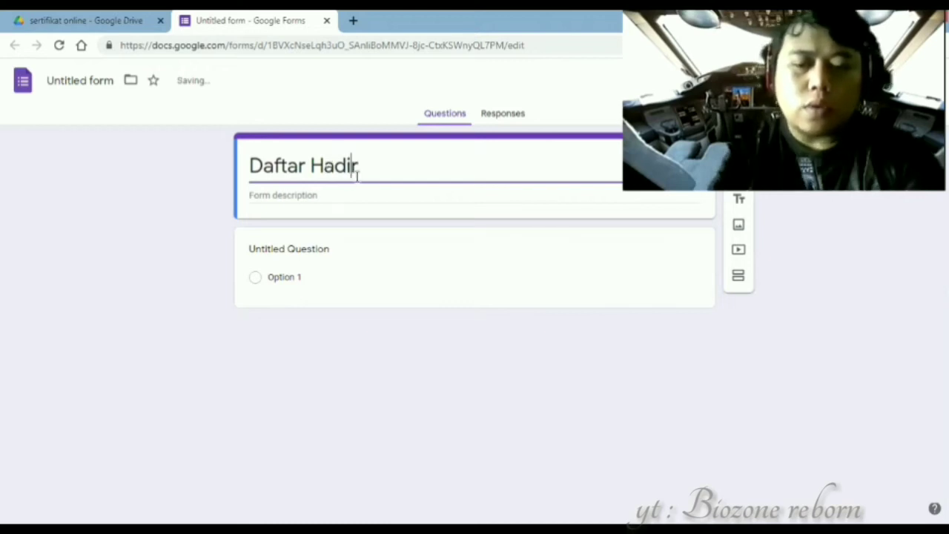
key("End")
type("Kui")
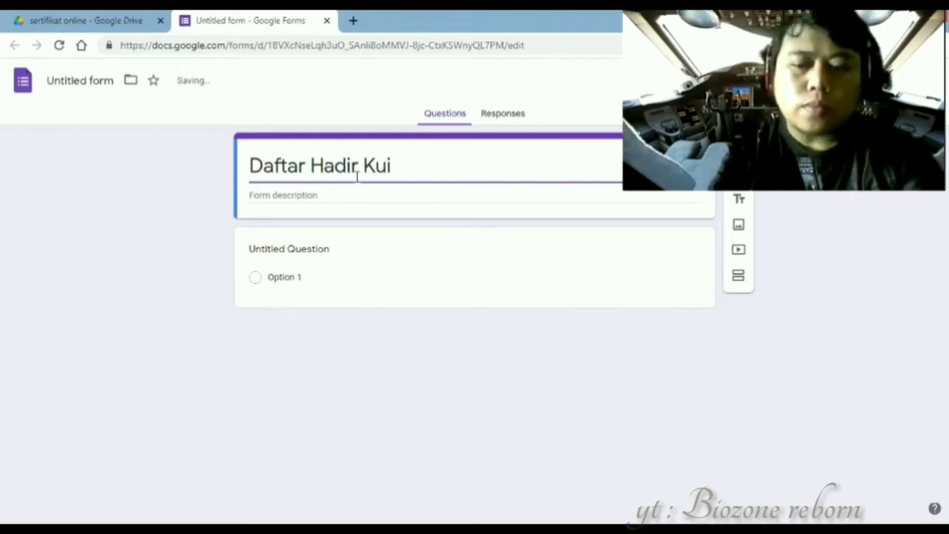
key("BackSpace")
type("liah U")
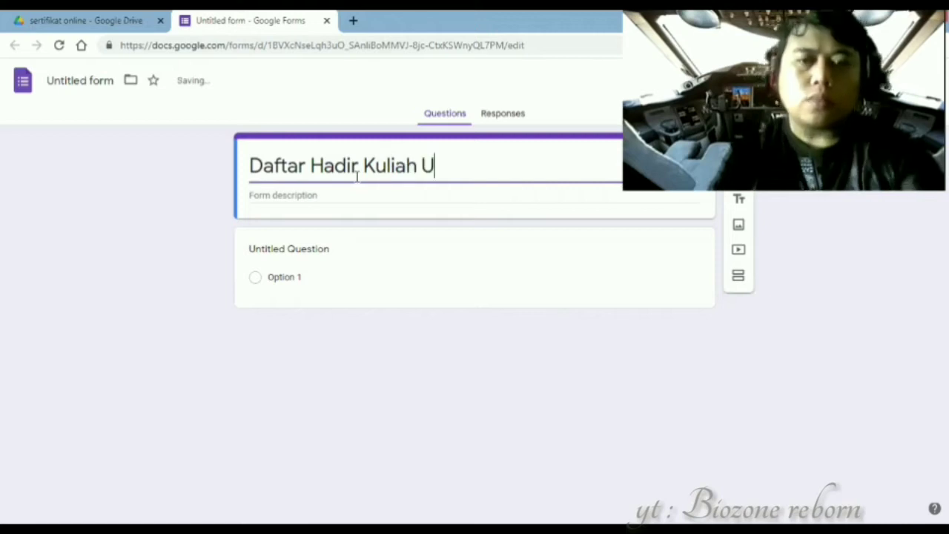
type("mum")
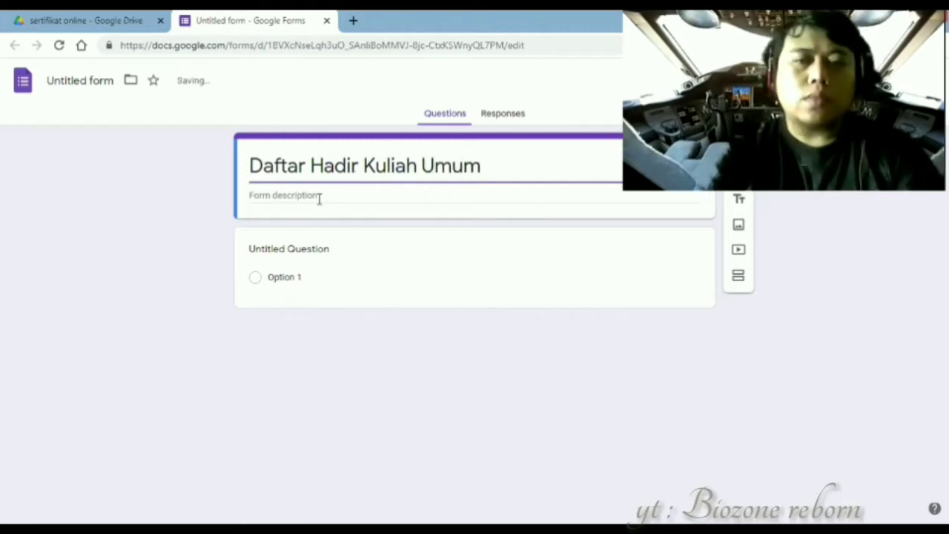
- Rename the first question to 'Nama' and make it required
left_click(299, 253)
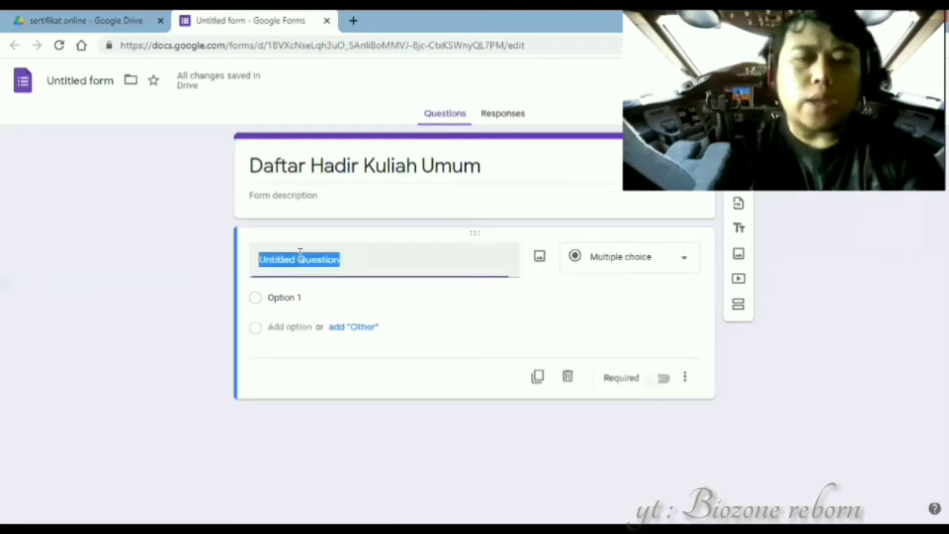
type("Nama")
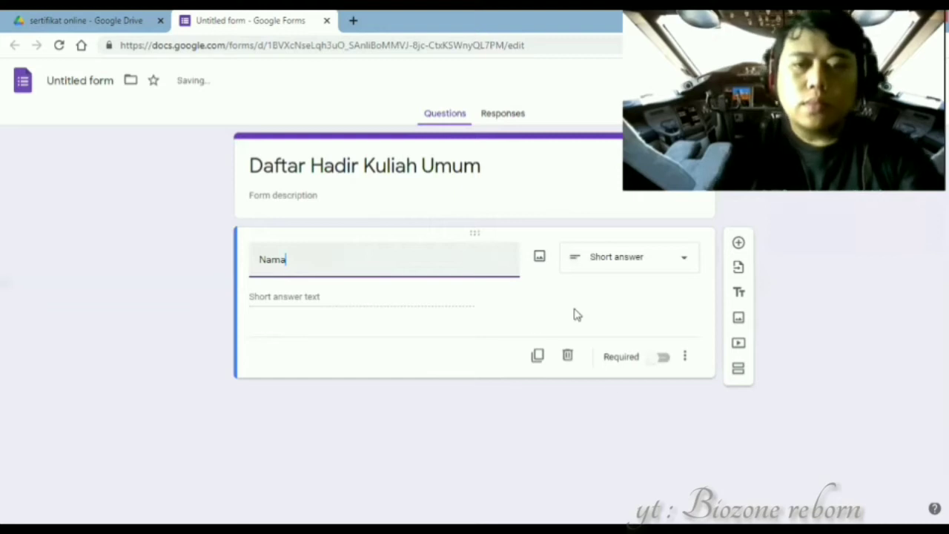
left_click(660, 360)
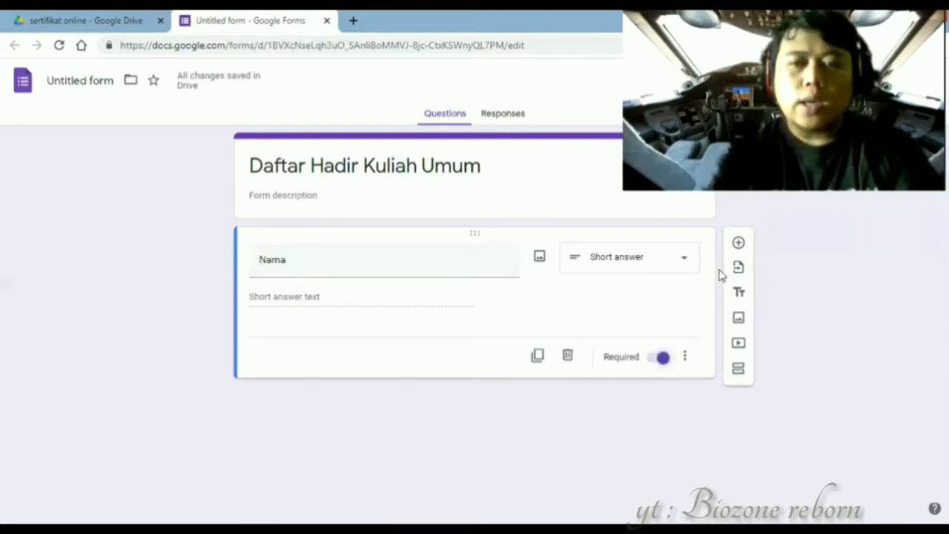
- Add a second required short-answer question titled 'Email'
left_click(736, 246)
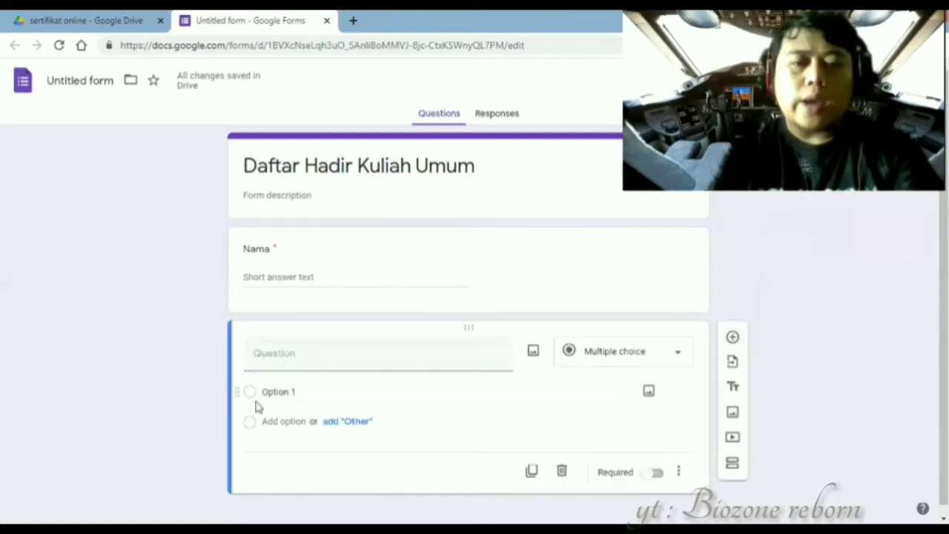
left_click(280, 350)
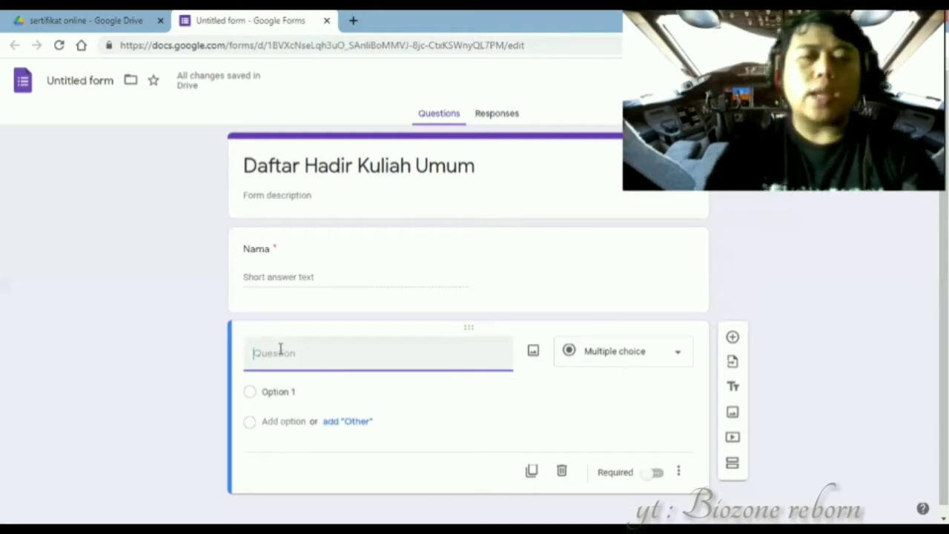
type("Email")
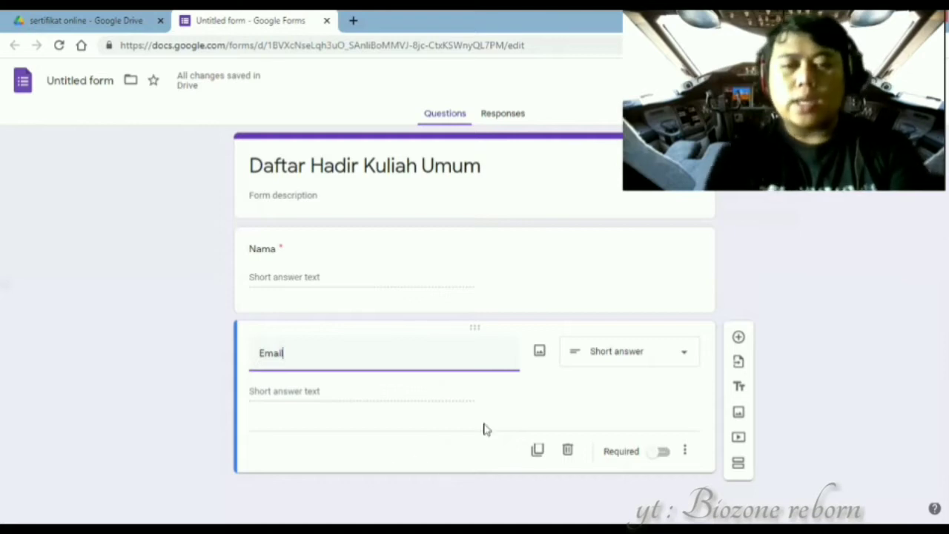
left_click(658, 457)
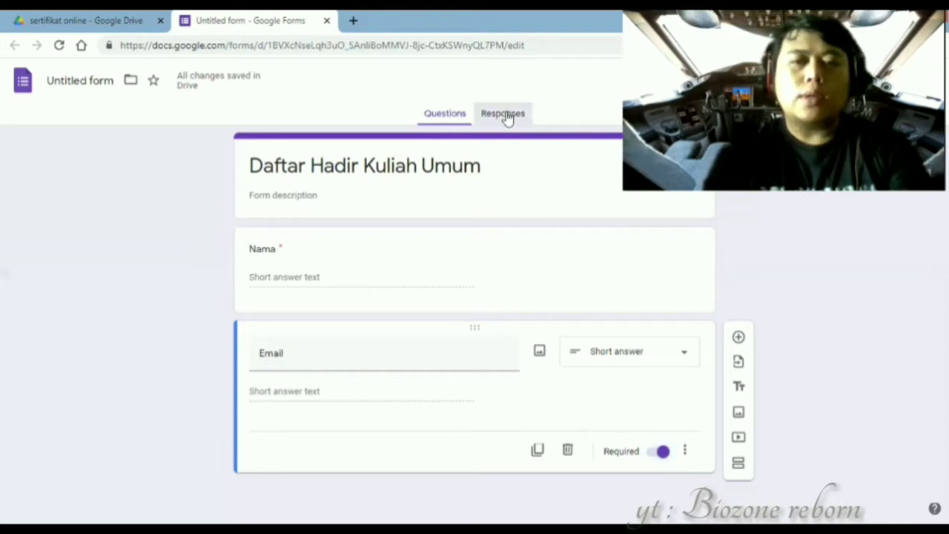
left_click(504, 115)
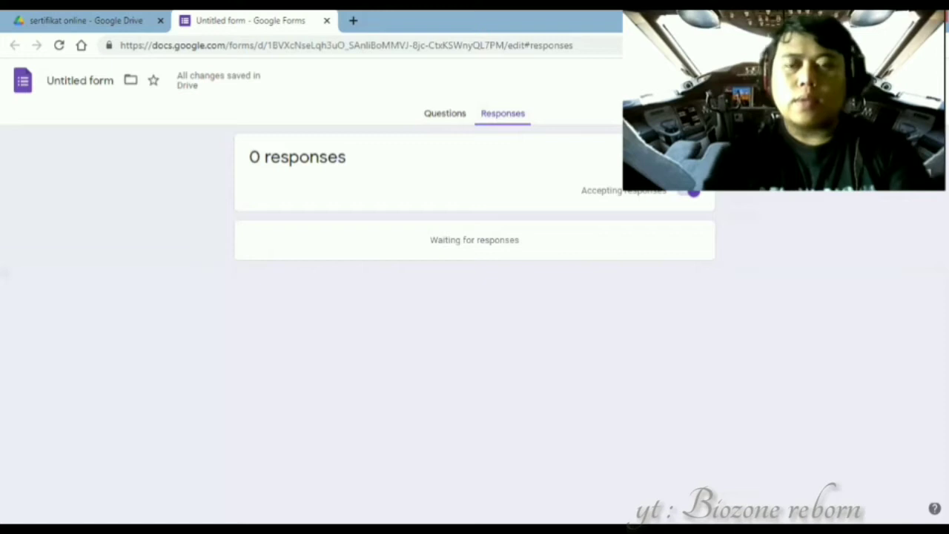
- Limit respondents to one response, allow editing after submit, and link a new responses spreadsheet
left_click(744, 80)
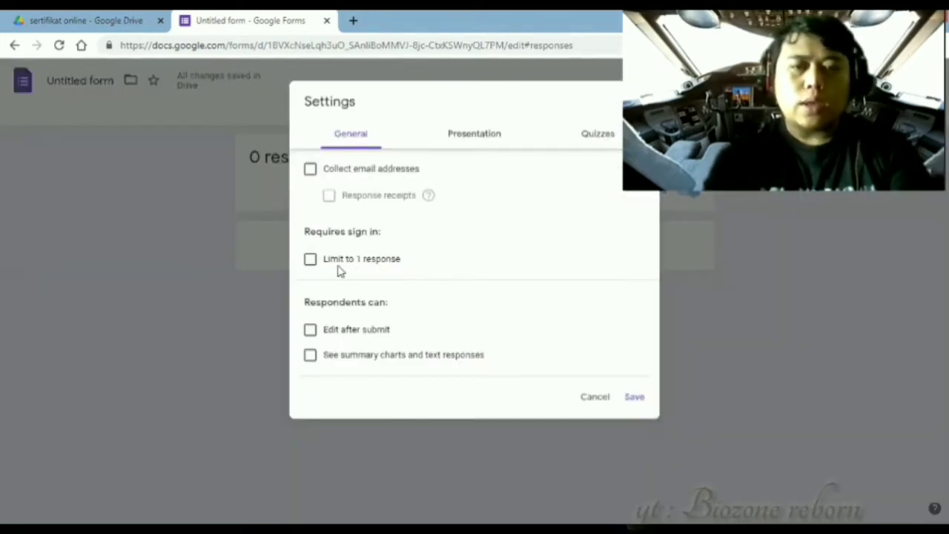
left_click(312, 260)
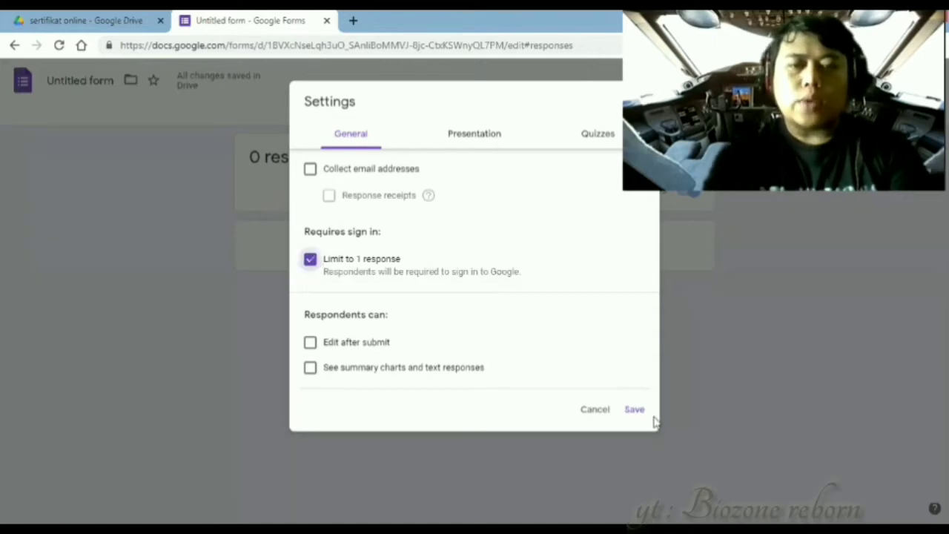
left_click(311, 345)
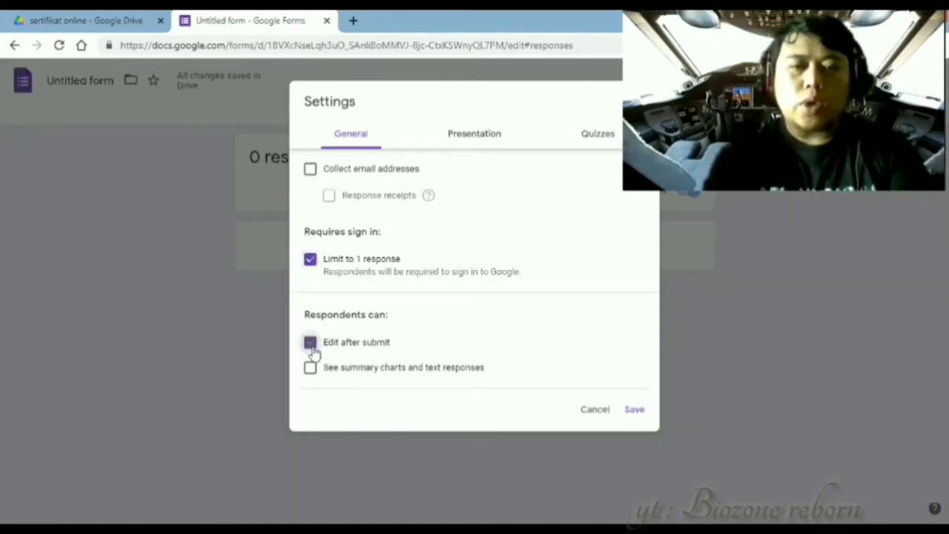
left_click(635, 410)
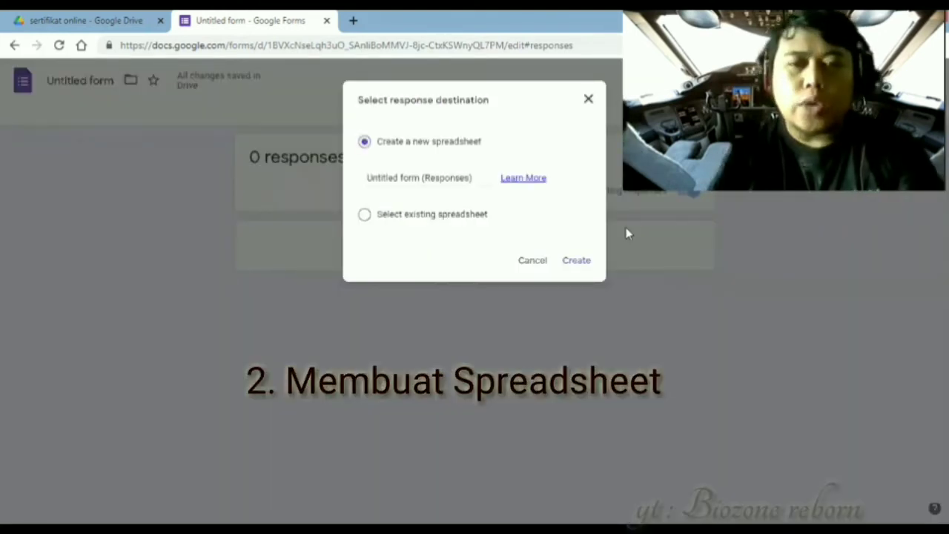
left_click(576, 262)
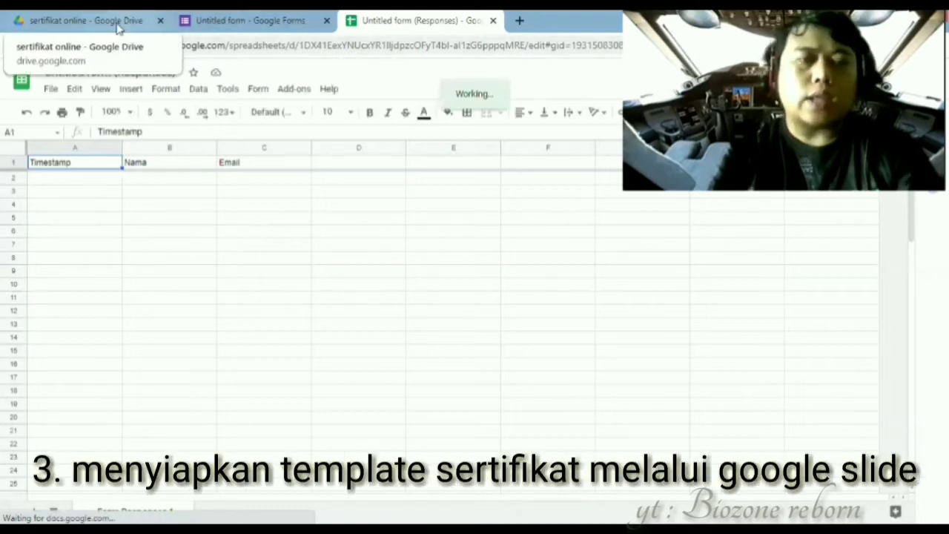
- Back in the sertifikat online folder, create a new blank Google Slides presentation
left_click(119, 22)
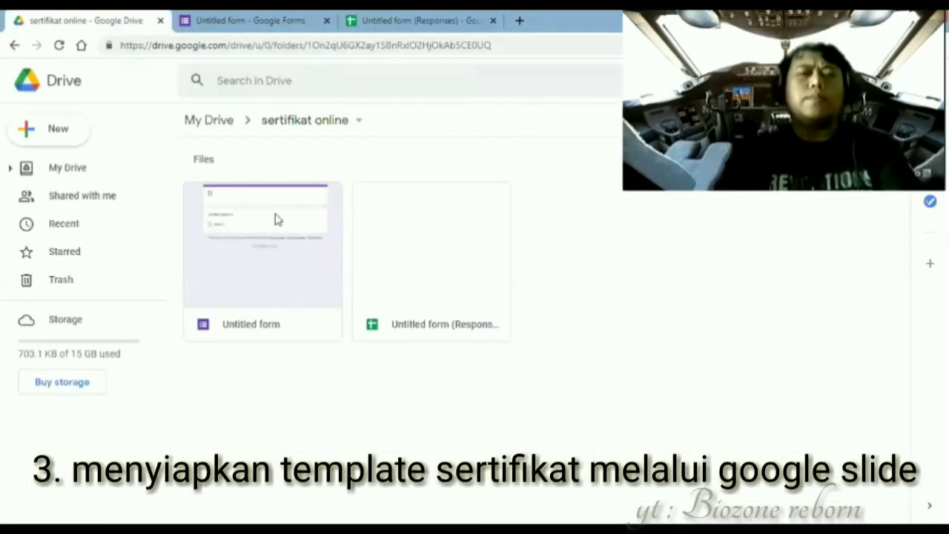
right_click(614, 244)
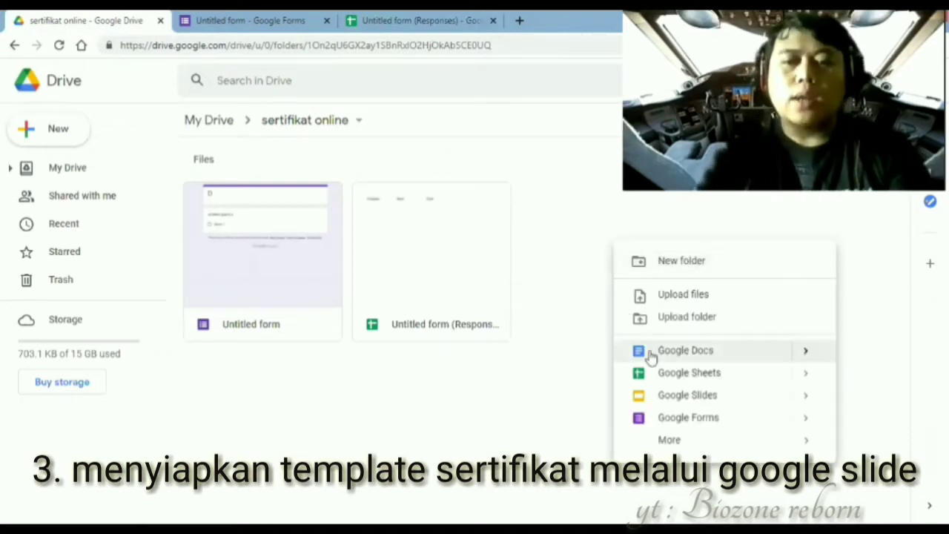
left_click(659, 399)
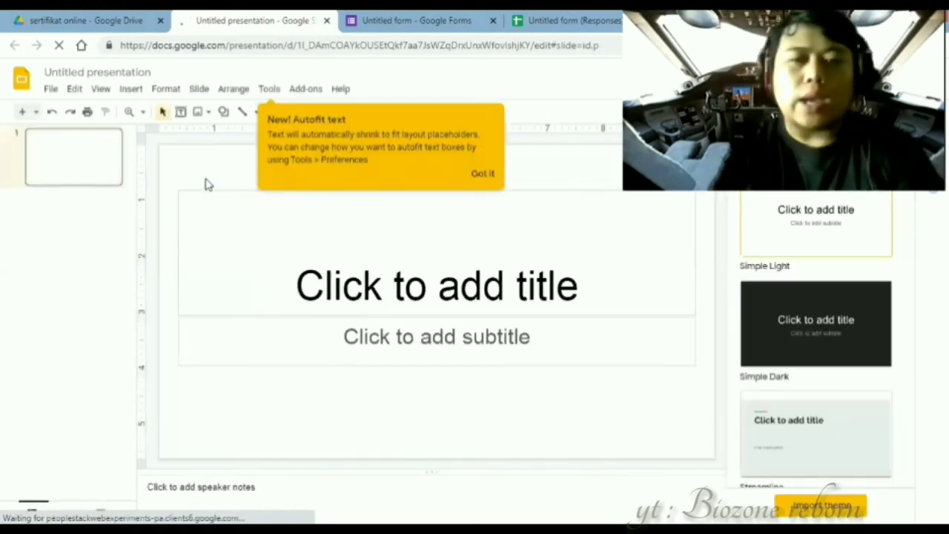
- Dismiss the Autofit tip and bring up the Open a file dialog from the File menu
left_click(483, 175)
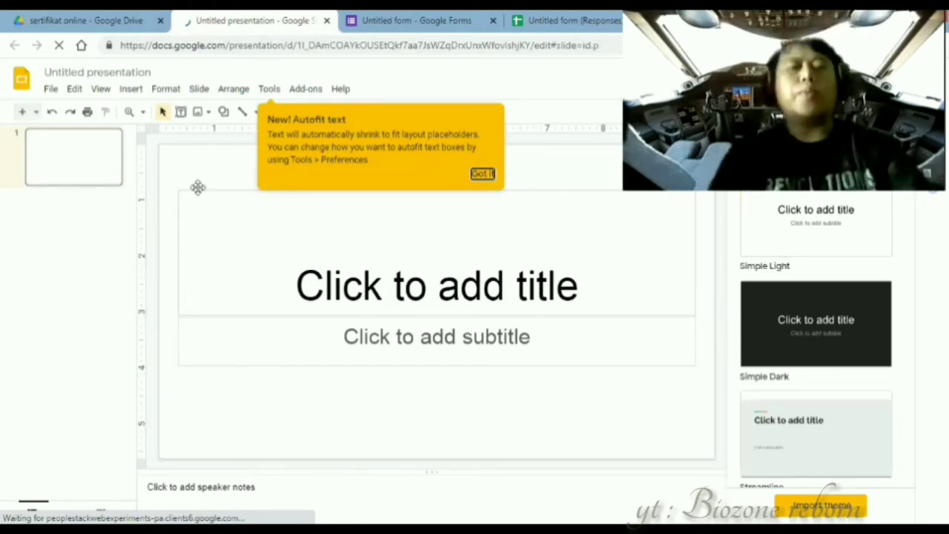
left_click(51, 89)
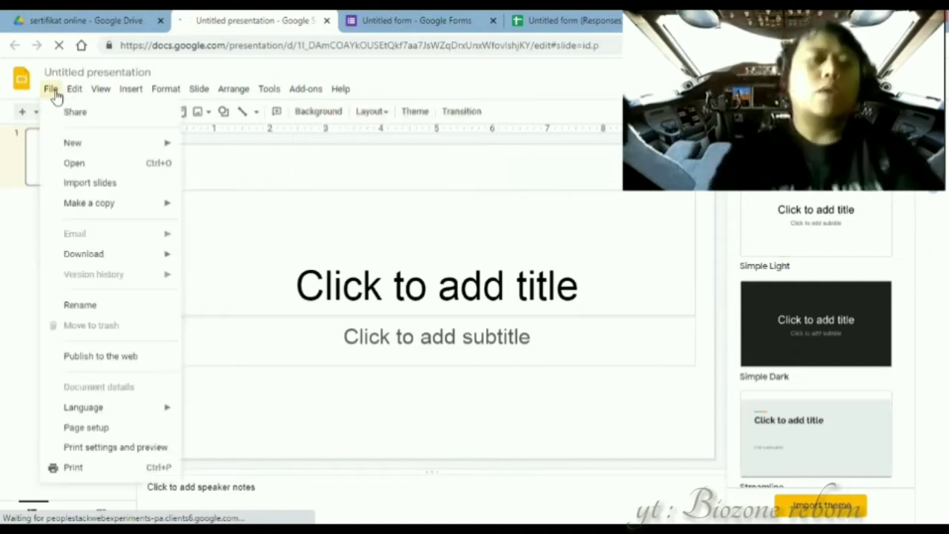
left_click(52, 92)
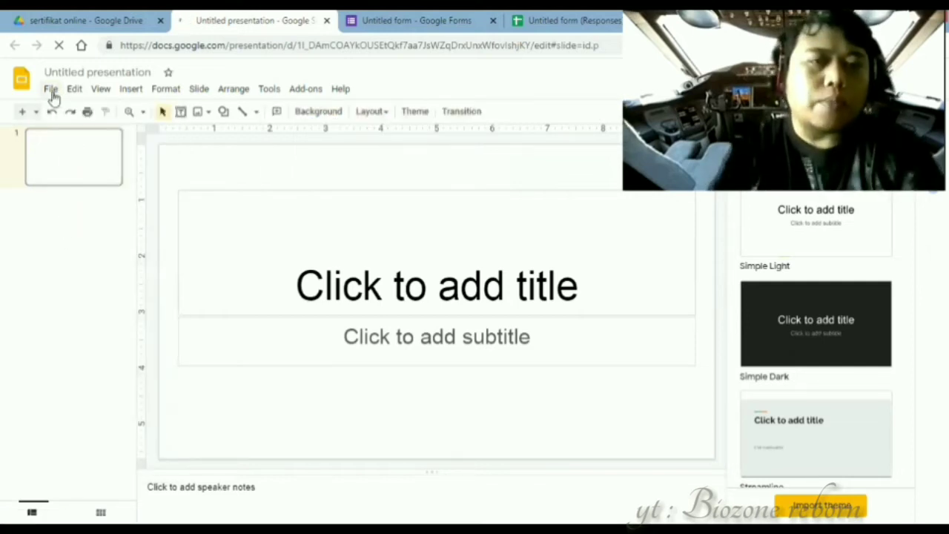
left_click(52, 94)
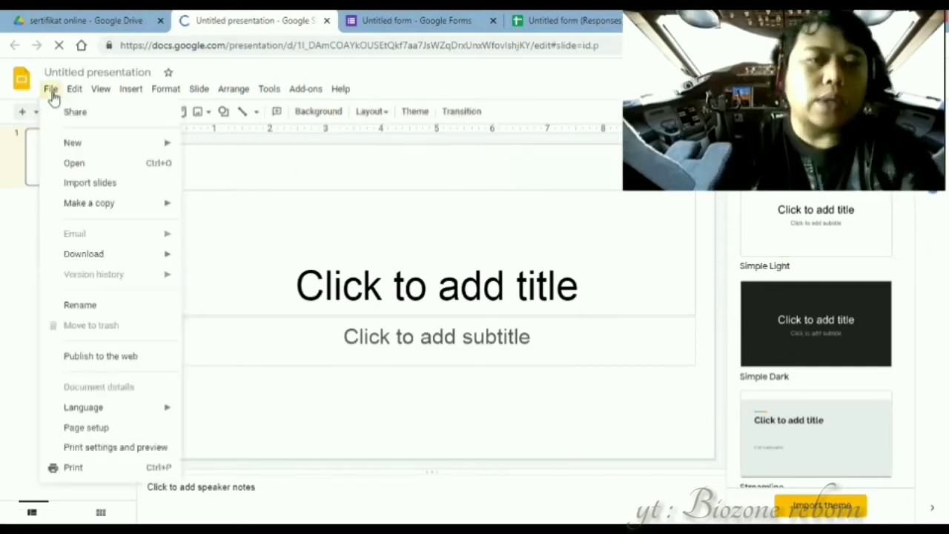
left_click(143, 169)
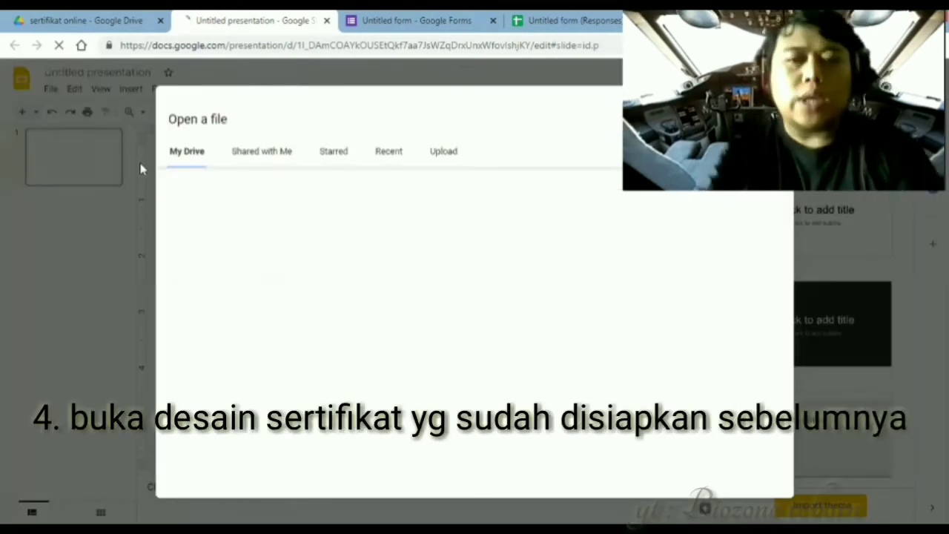
- Upload the prepared sertifikat certificate design from the computer
left_click(441, 152)
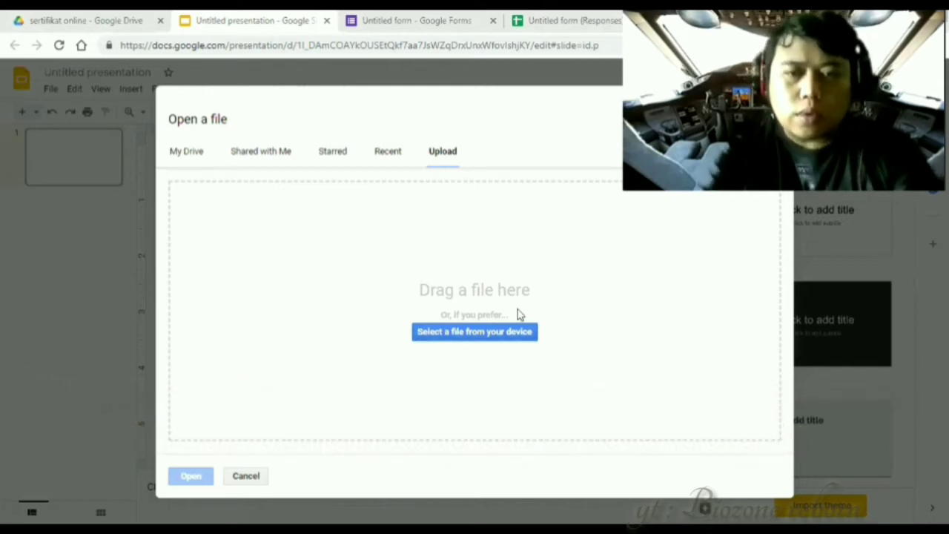
left_click(486, 336)
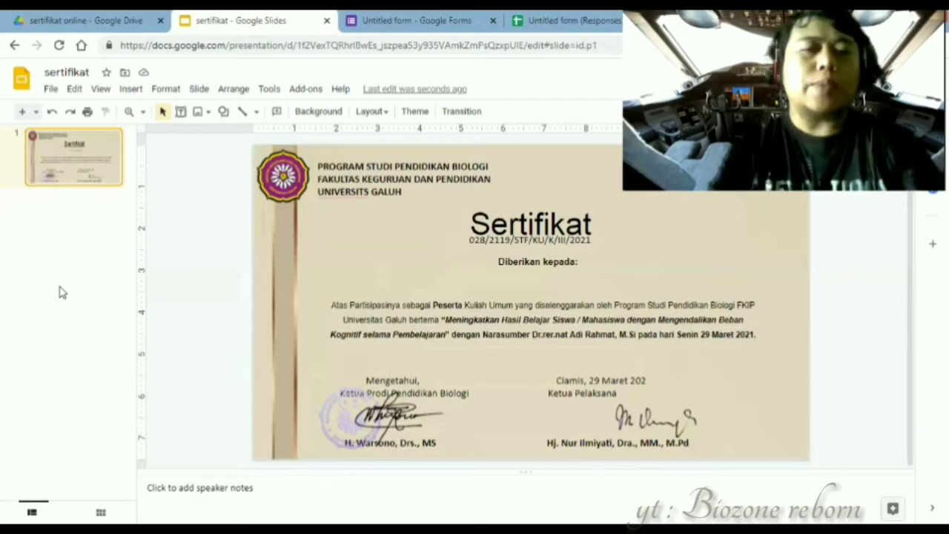
left_click(130, 89)
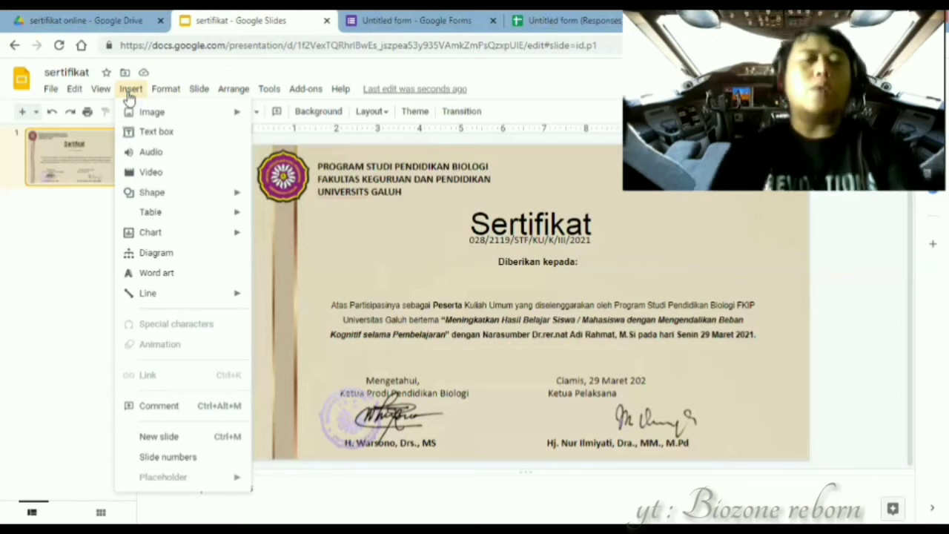
mouse_move(170, 113)
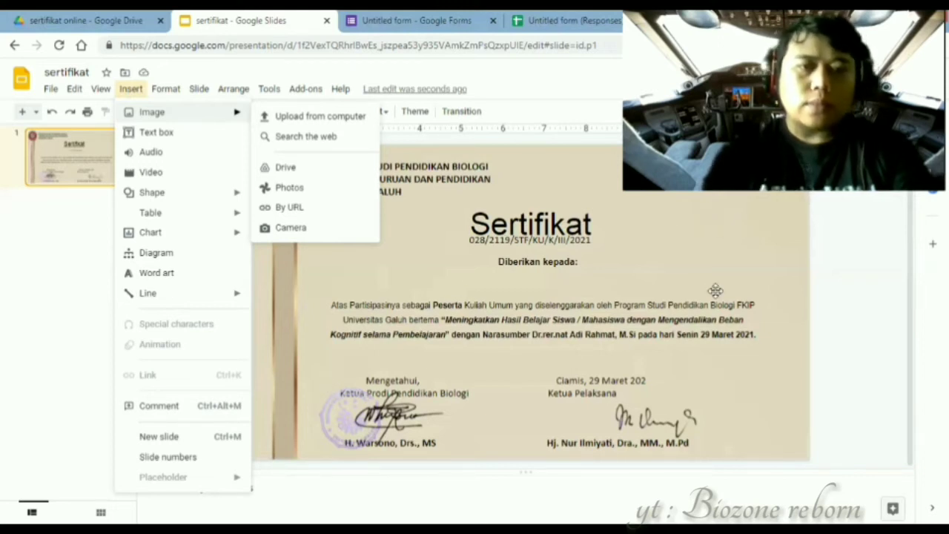
left_click(139, 132)
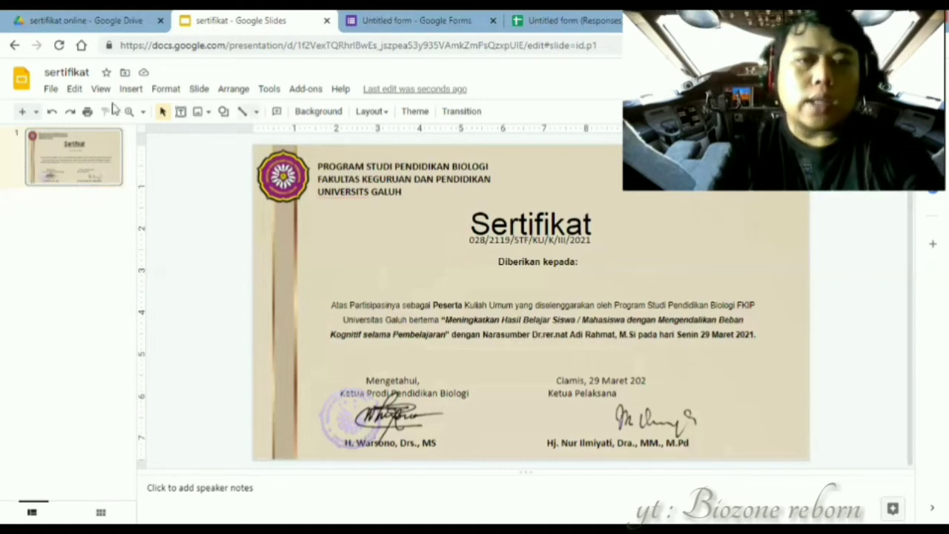
- Draw a text box under 'Diberikan kepada:' and enter the placeholder <<nama>>
left_click(181, 111)
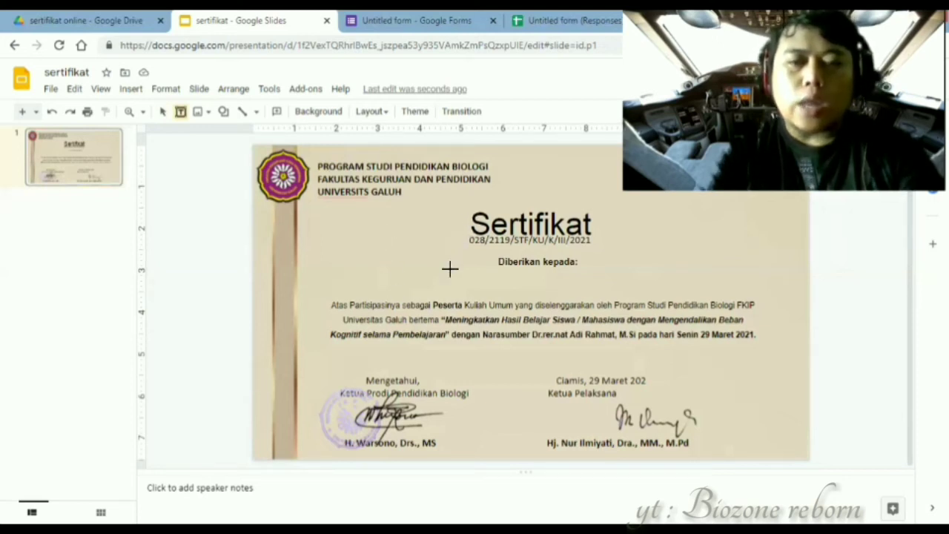
left_click_drag(450, 269, 654, 283)
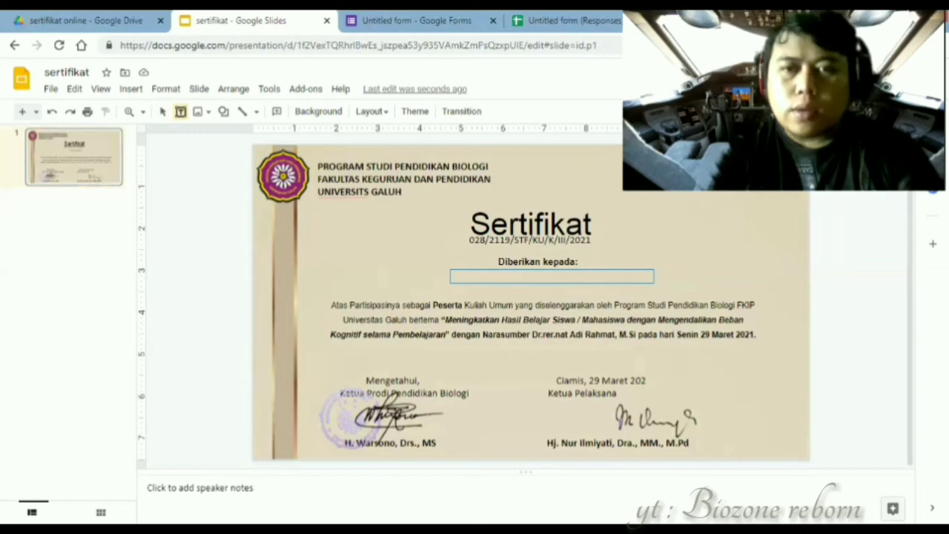
left_click(573, 285)
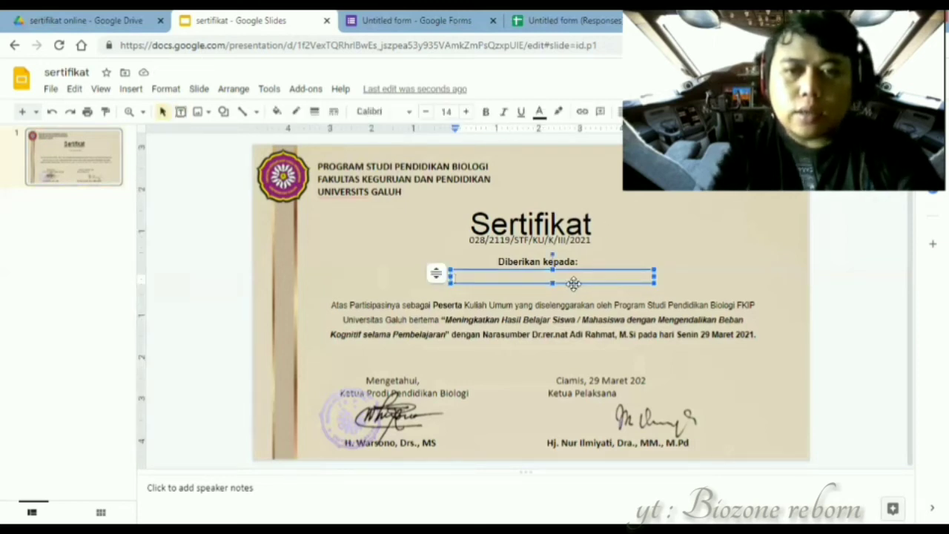
left_click_drag(572, 285, 623, 273)
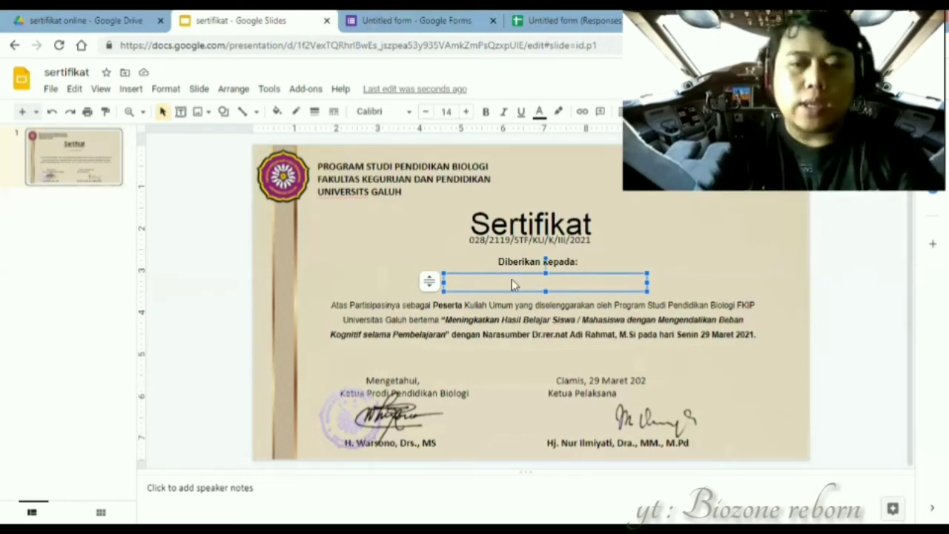
left_click(470, 281)
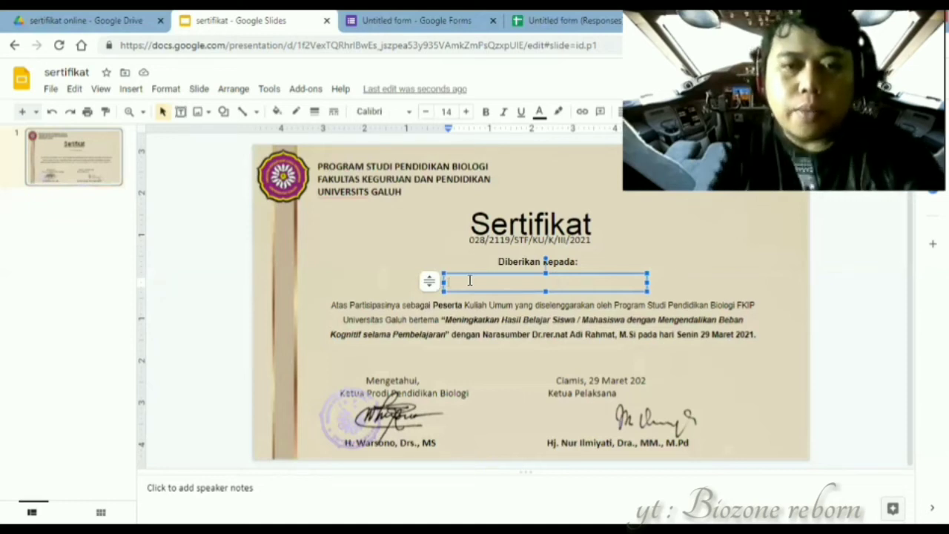
type("<<na")
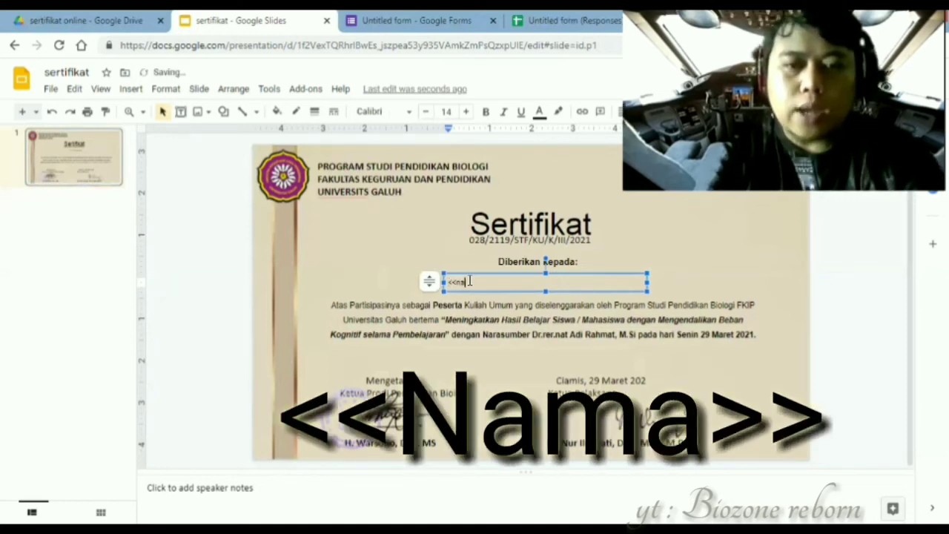
type("ma>>")
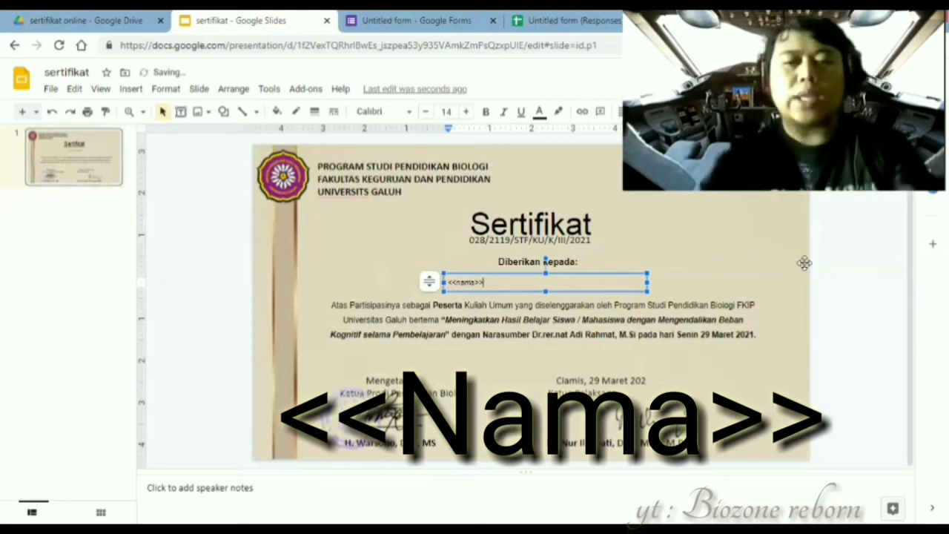
key("ctrl+e")
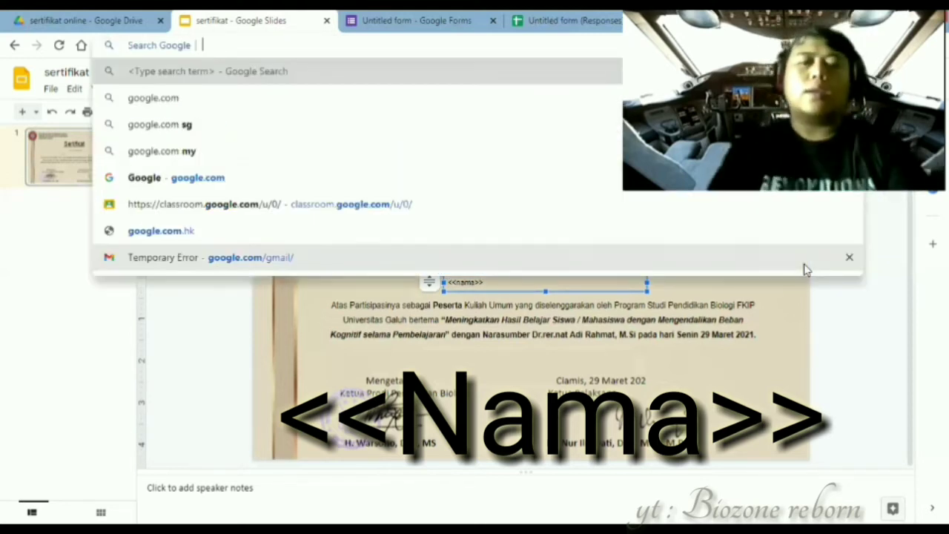
key("Escape")
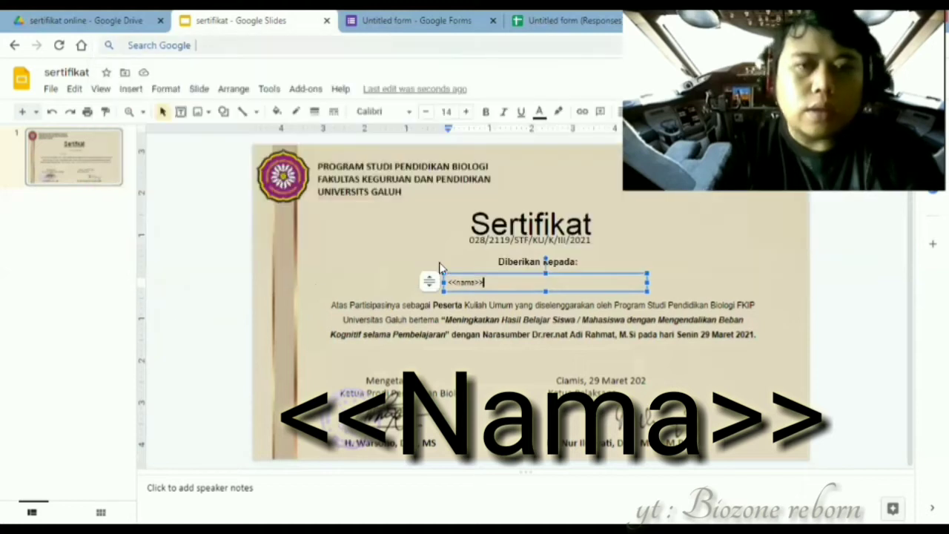
left_click(517, 185)
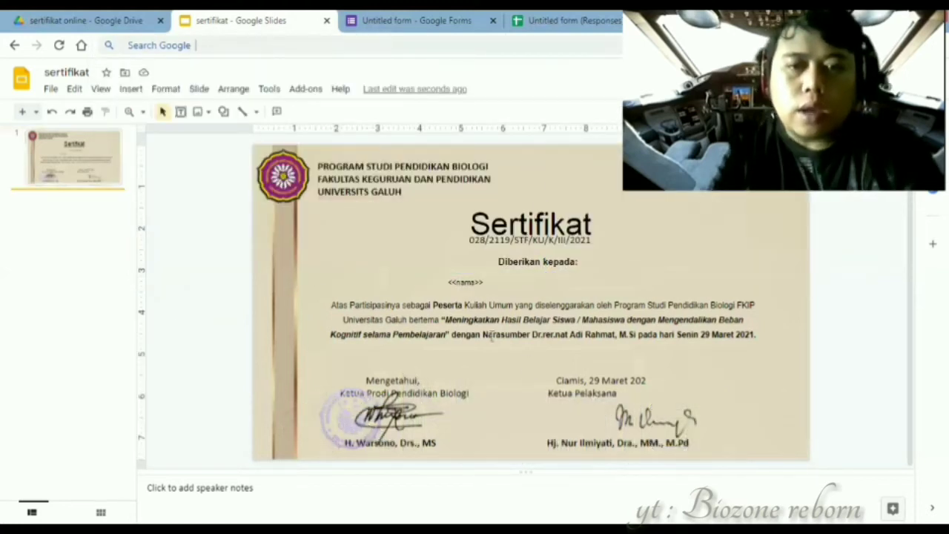
- Format the <<nama>> text as bold Arial Black, centred within its box
left_click(481, 283)
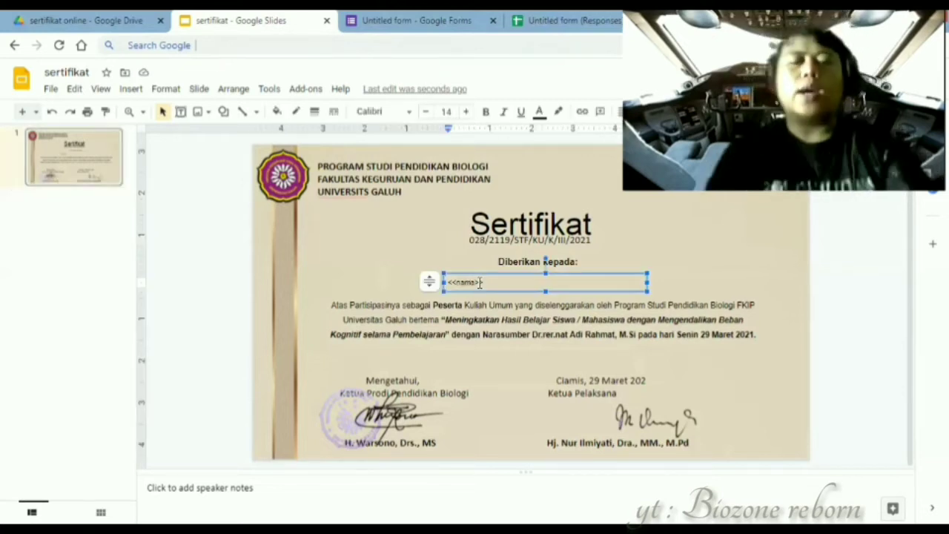
key("ctrl+a")
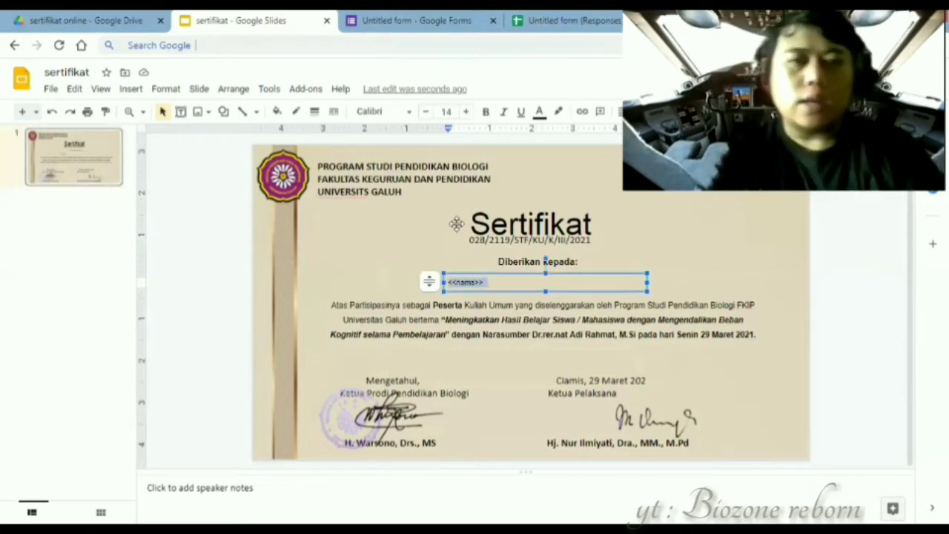
left_click(408, 112)
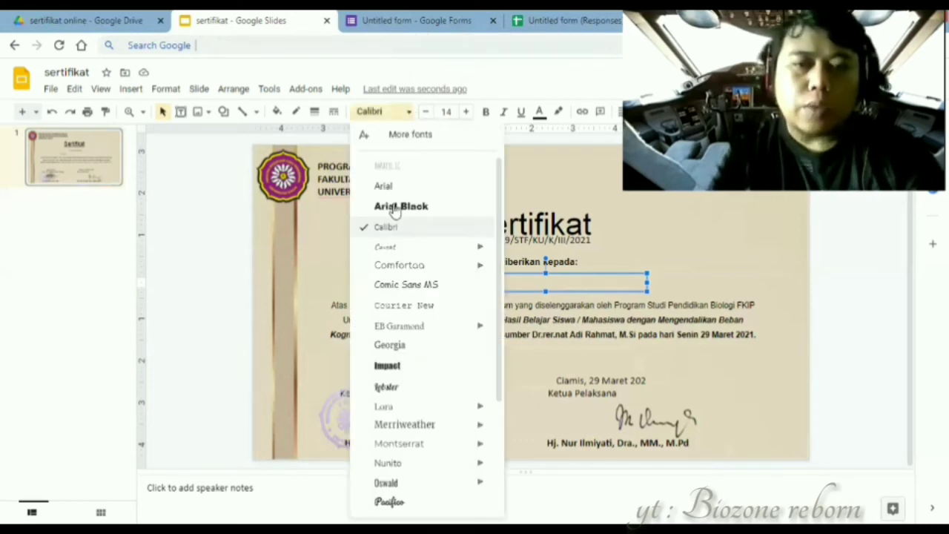
left_click(395, 208)
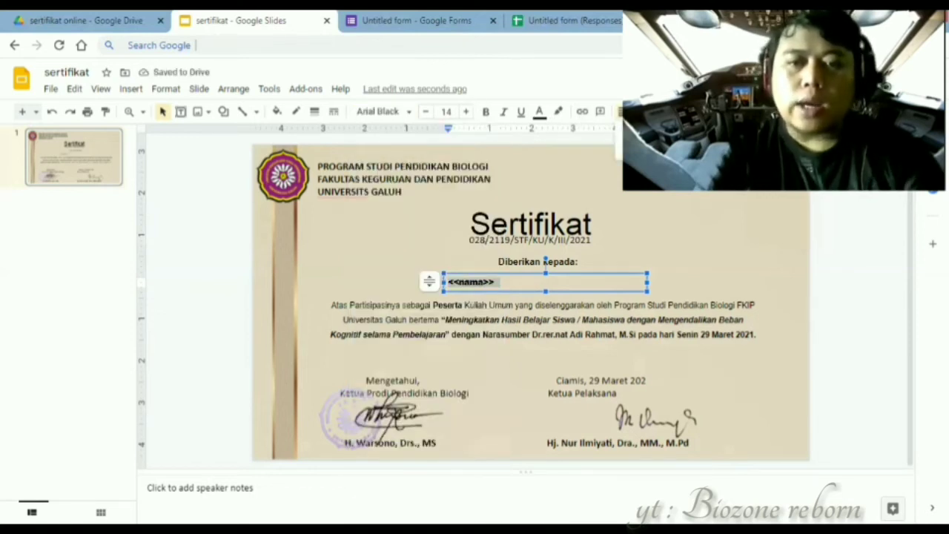
key("ctrl+shift+e")
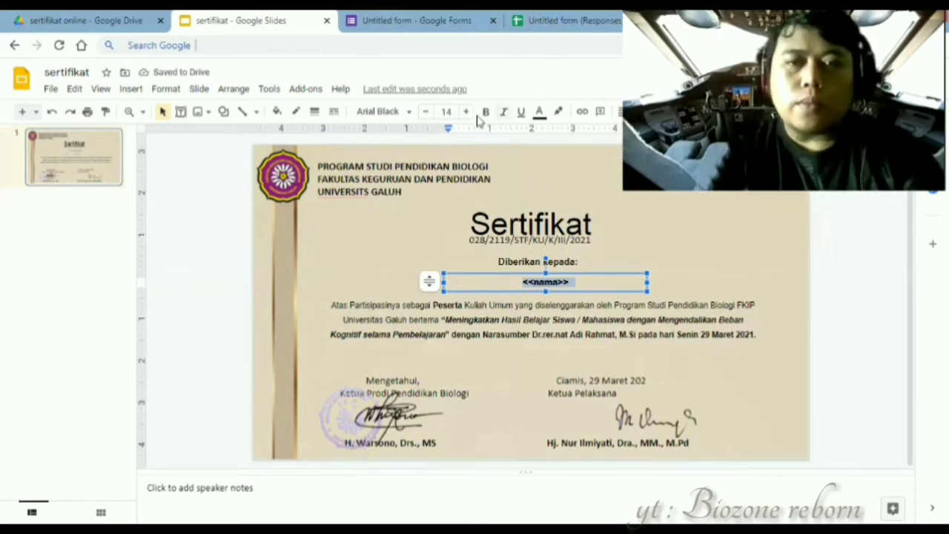
left_click(488, 115)
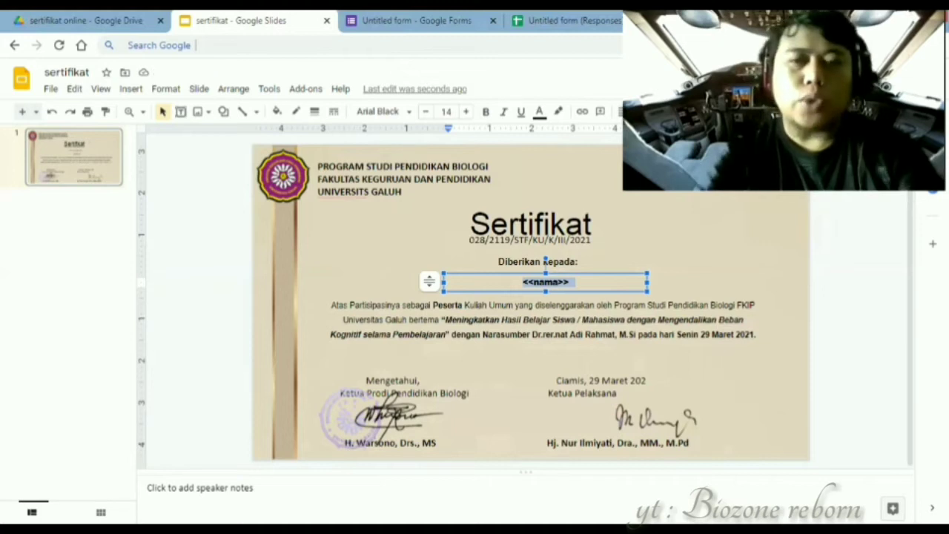
- Shift the <<nama>> box so it sits centrally beneath 'Diberikan kepada:'
left_click(836, 265)
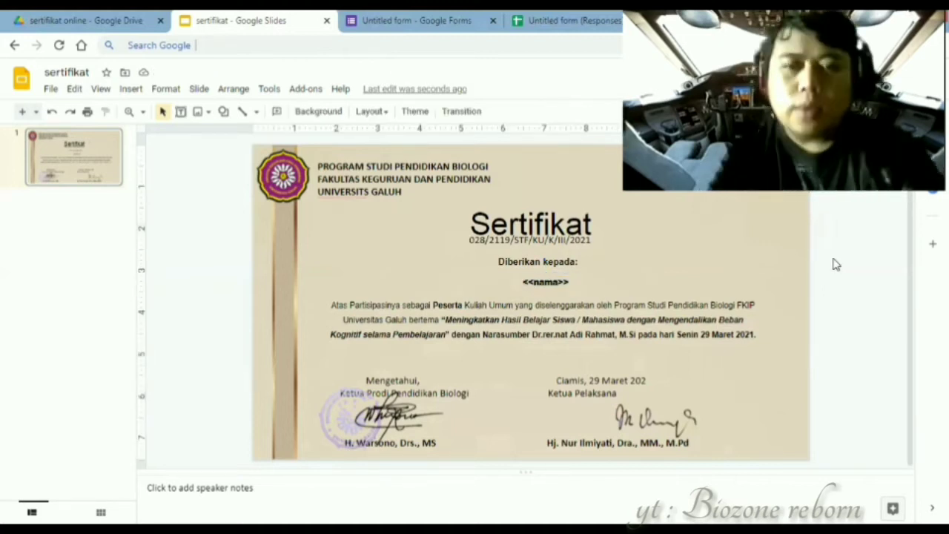
left_click(563, 290)
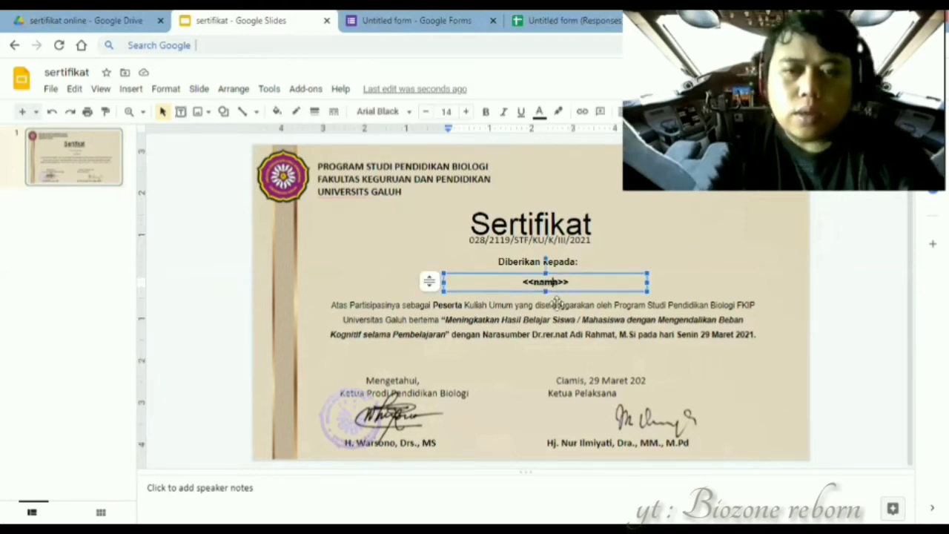
left_click_drag(549, 292, 540, 293)
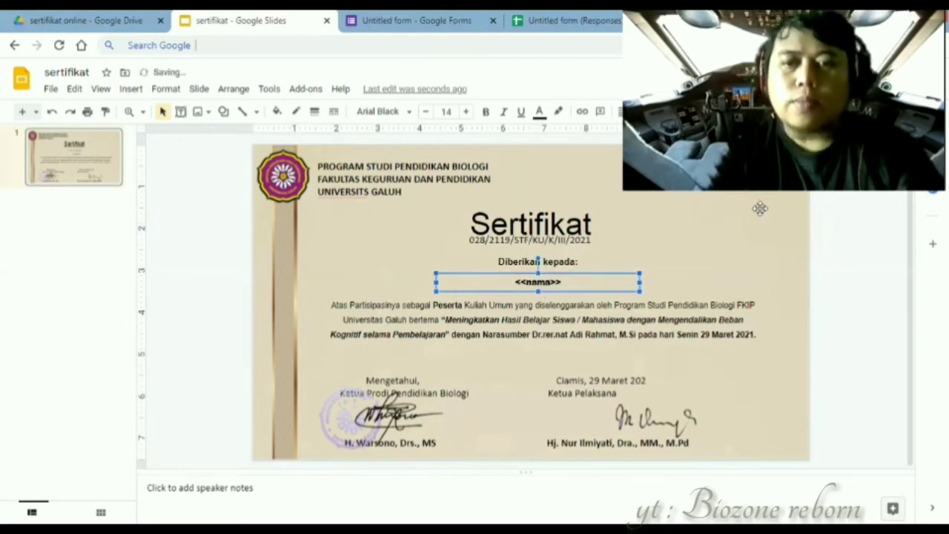
left_click(846, 225)
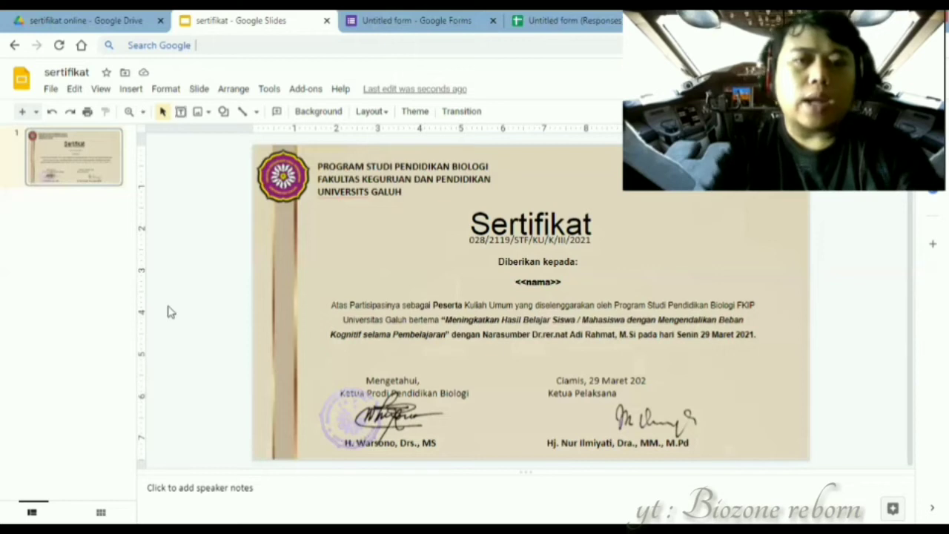
- On the form responses spreadsheet, launch the AutoCrat add-on from the Add-ons menu
left_click(51, 15)
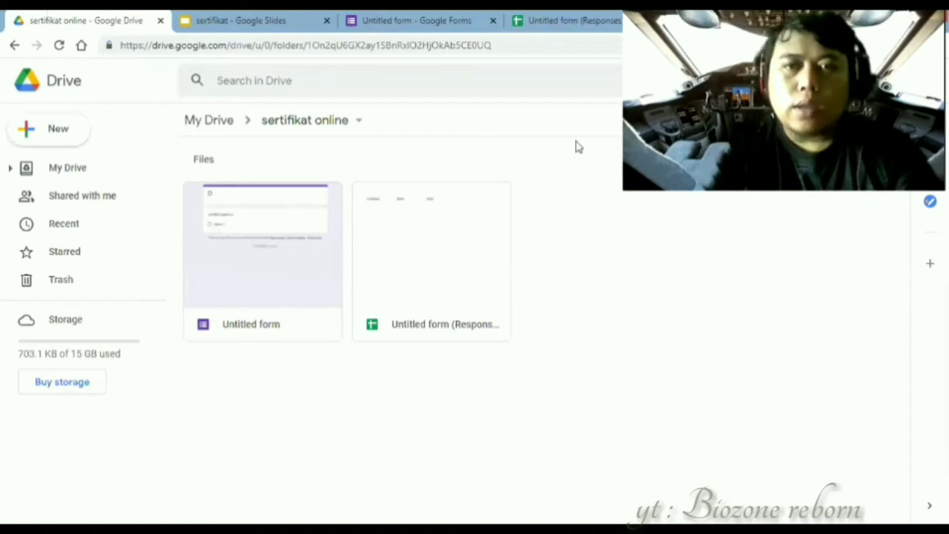
left_click(574, 21)
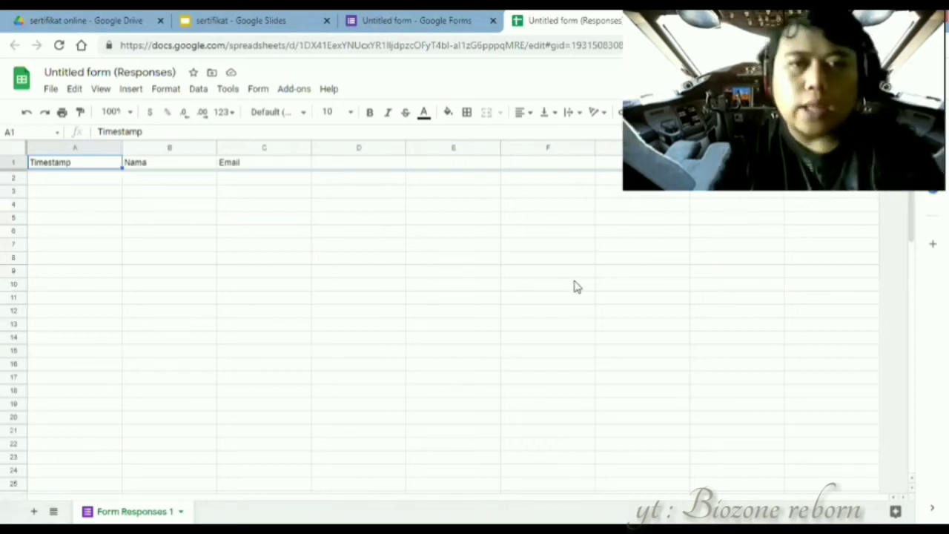
left_click(294, 89)
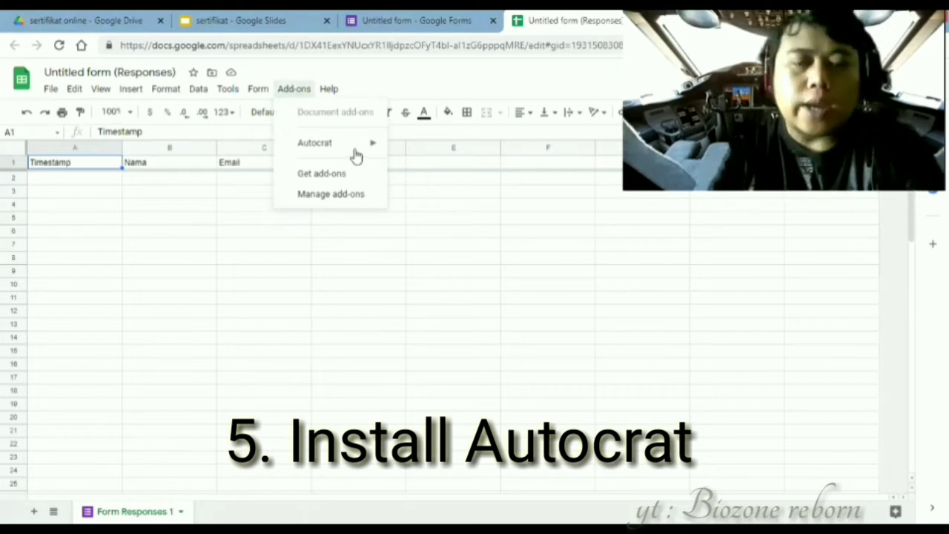
mouse_move(356, 156)
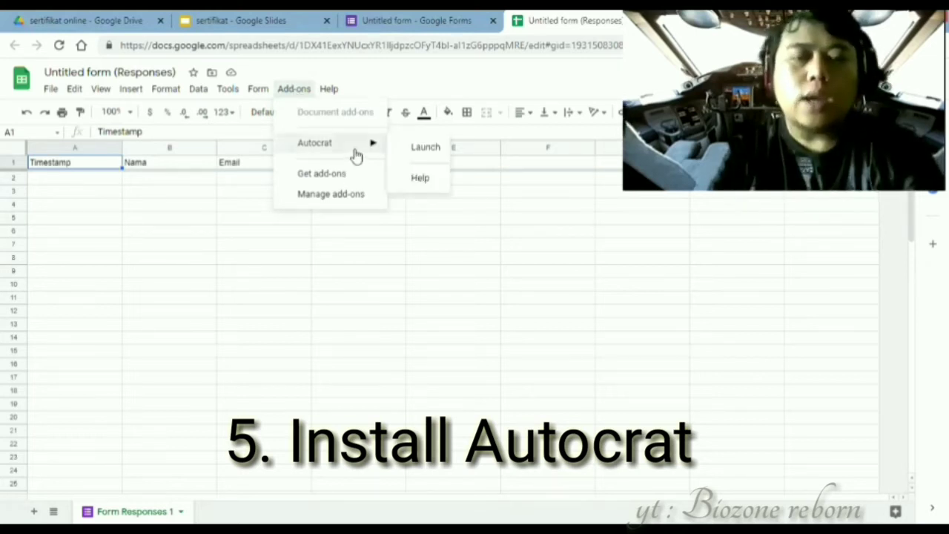
left_click(321, 178)
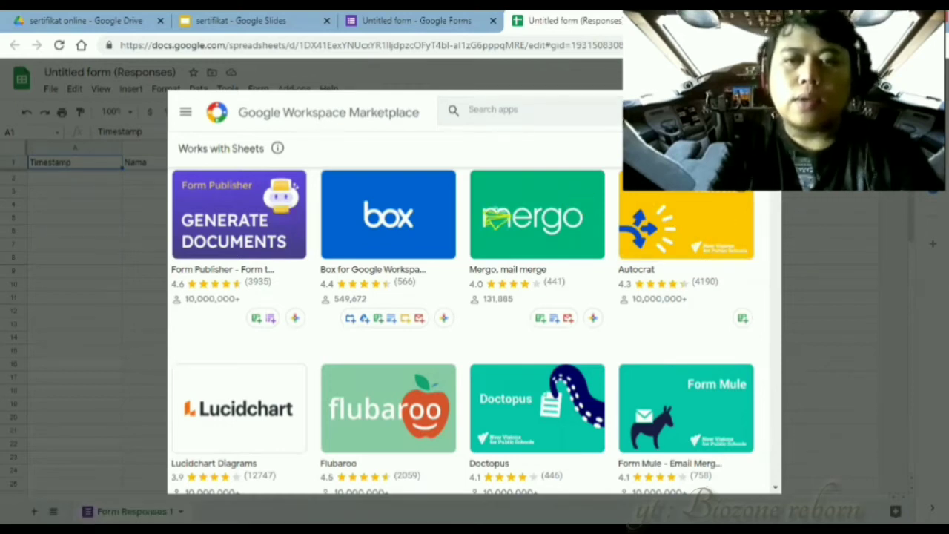
left_click(764, 111)
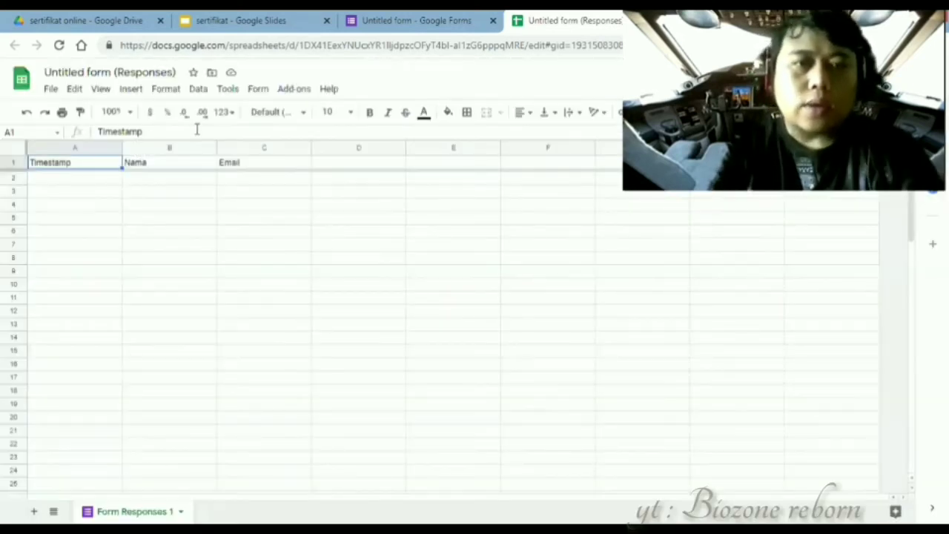
left_click(289, 89)
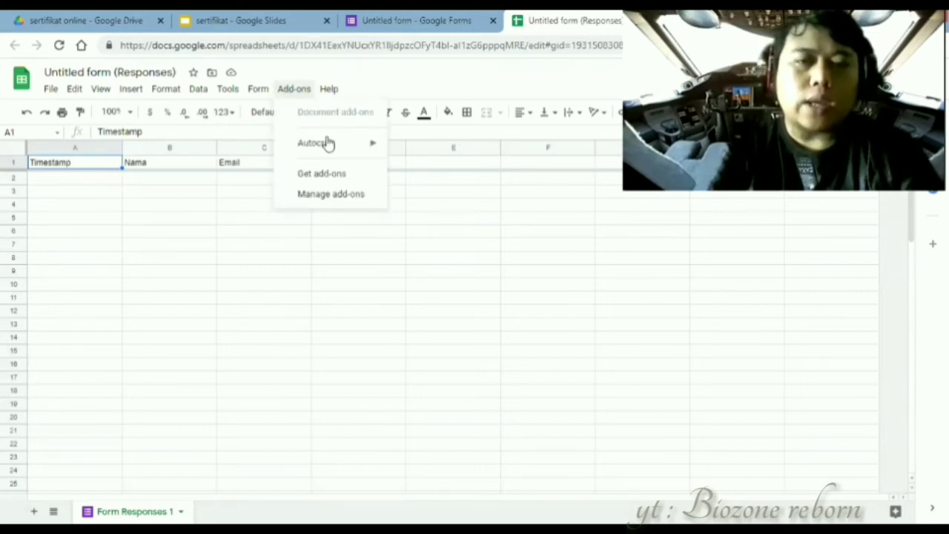
mouse_move(327, 143)
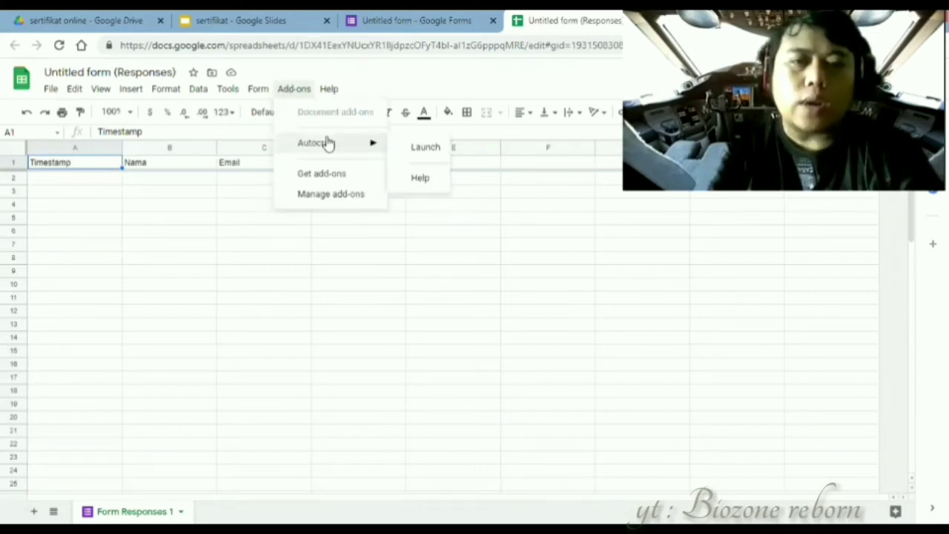
left_click(415, 151)
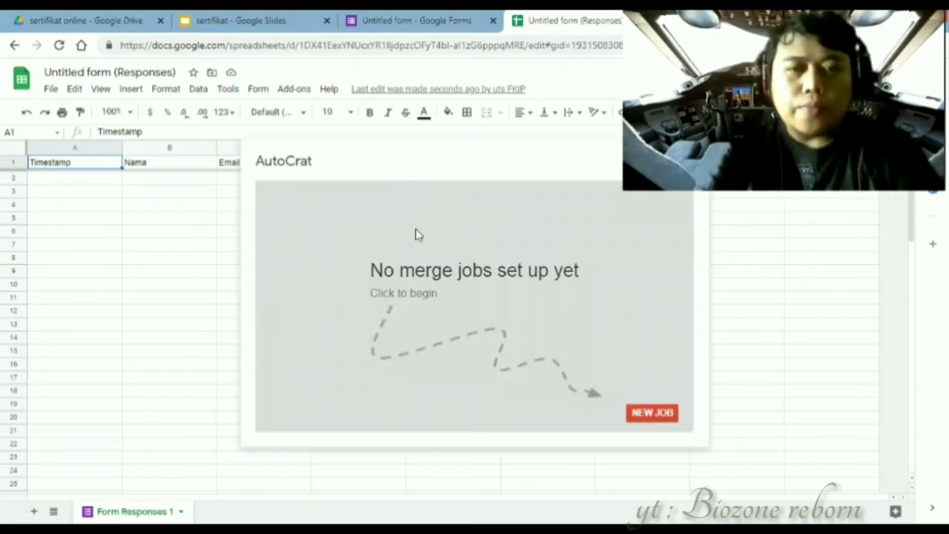
- Start a new AutoCrat merge job named 'sertifikat online kuliah umum'
left_click(644, 416)
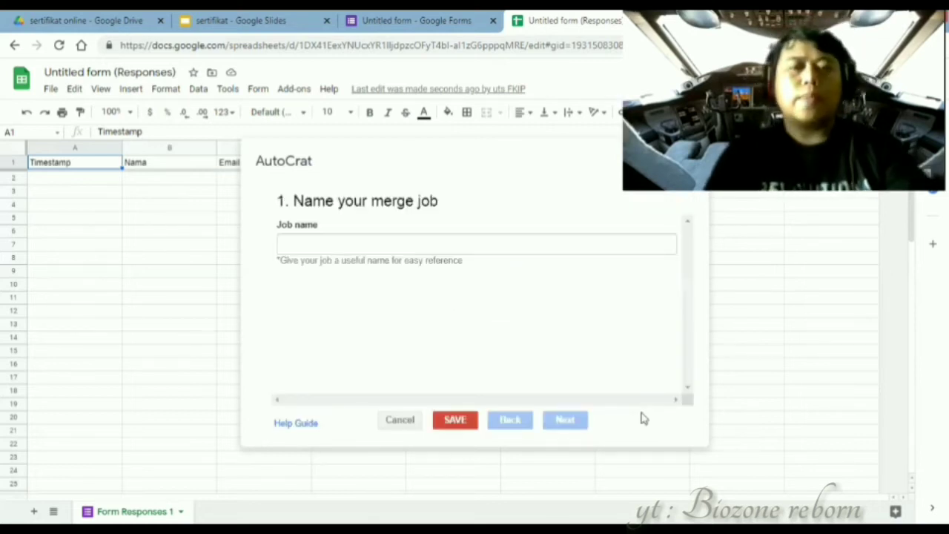
left_click(450, 247)
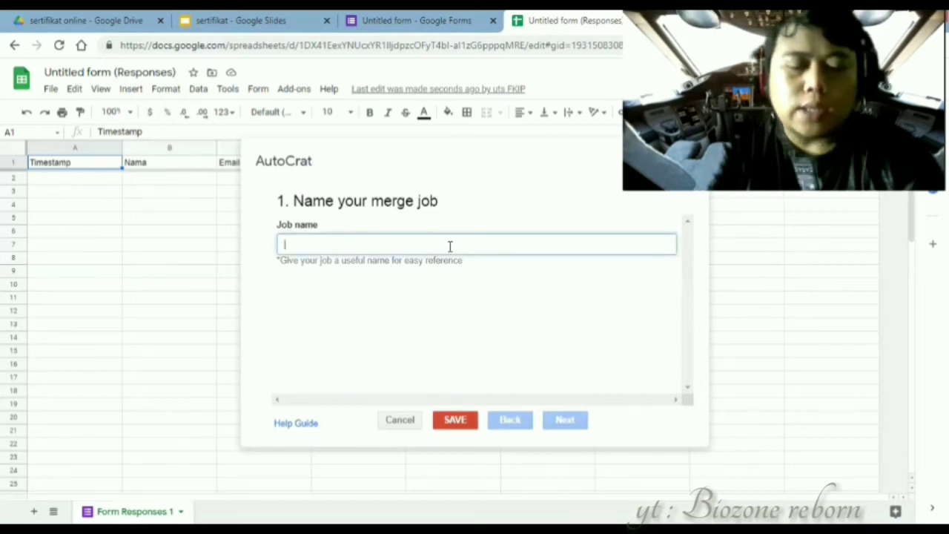
type("sertifikat")
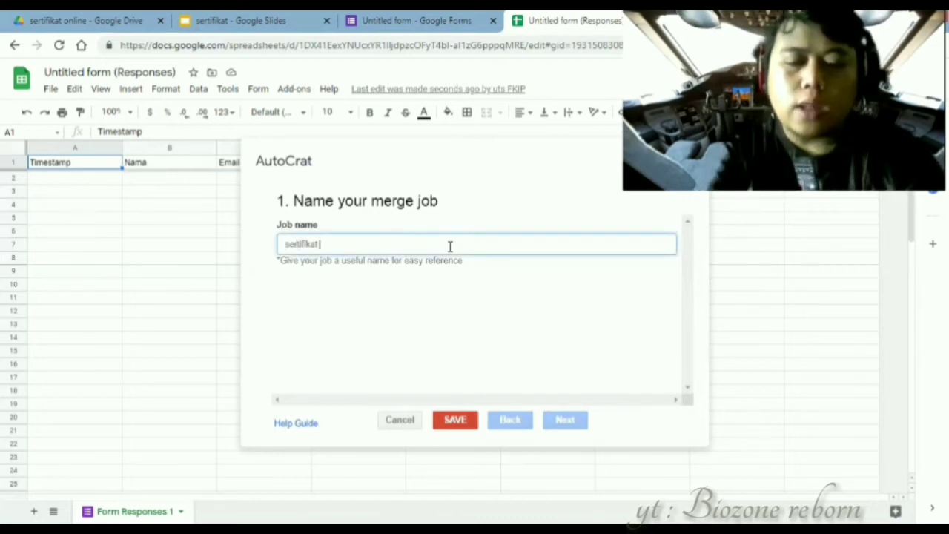
type(" online")
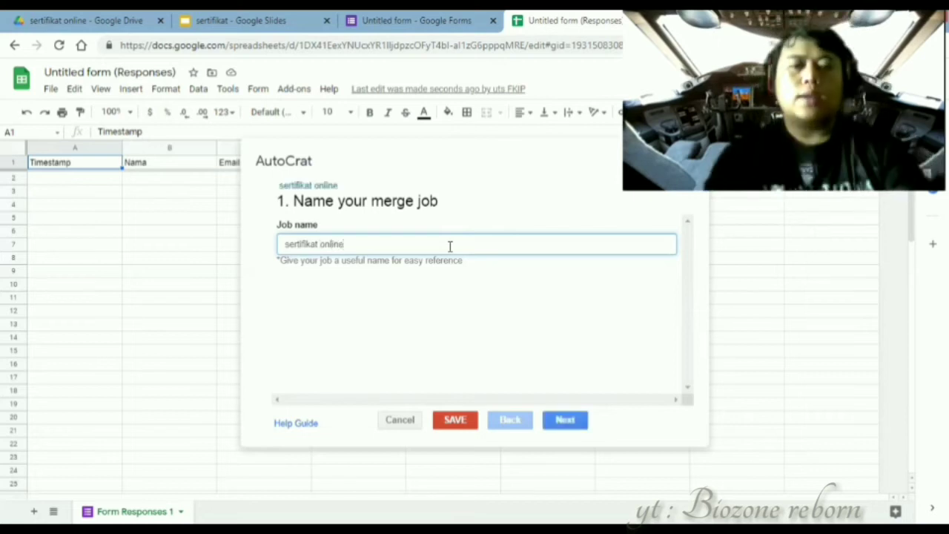
type(" kuliah umum")
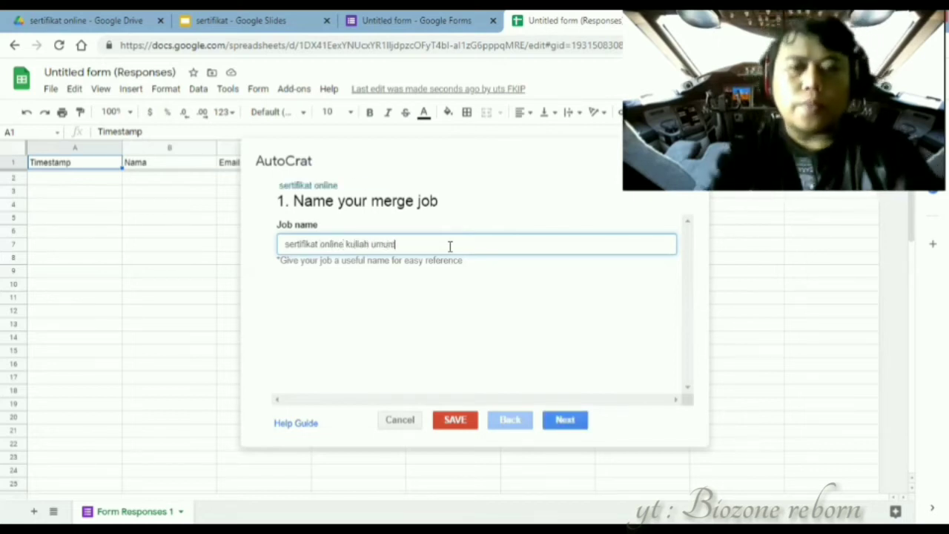
left_click(583, 425)
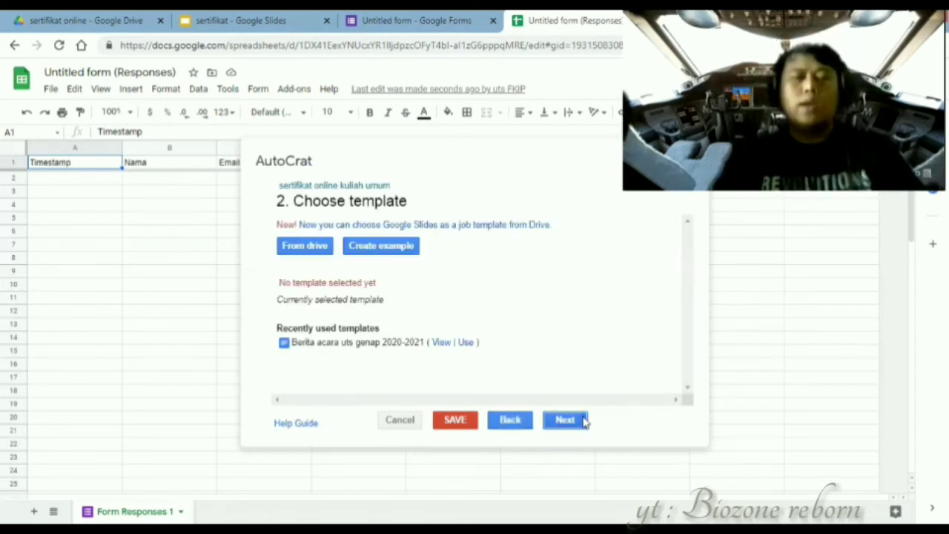
- Pick the 'sertifikat' slides file from Drive as the job template and open it
left_click(309, 249)
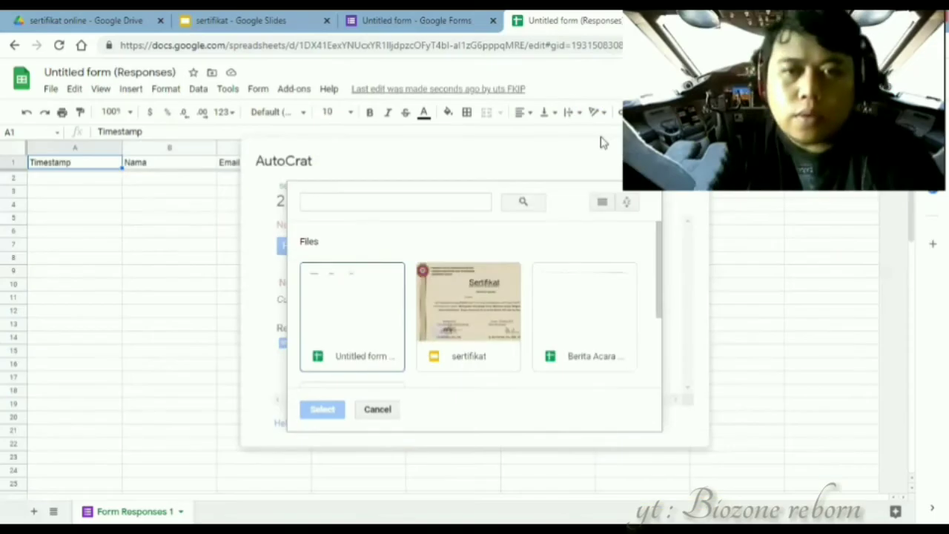
left_click(505, 312)
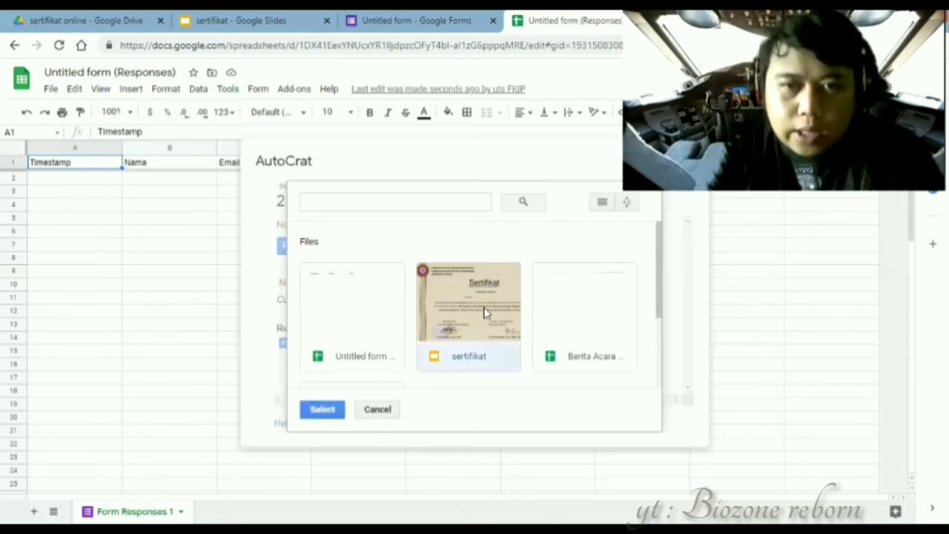
right_click(315, 409)
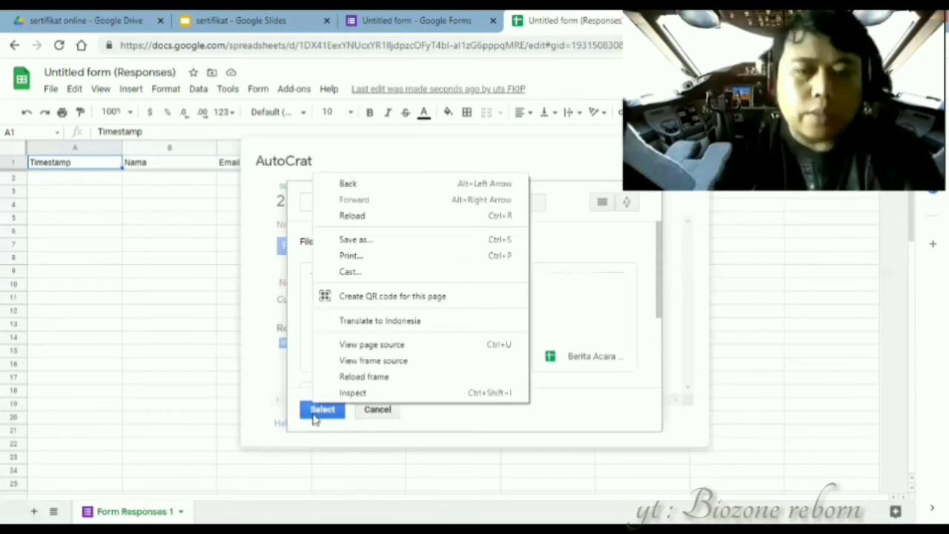
left_click(313, 419)
left_click(314, 417)
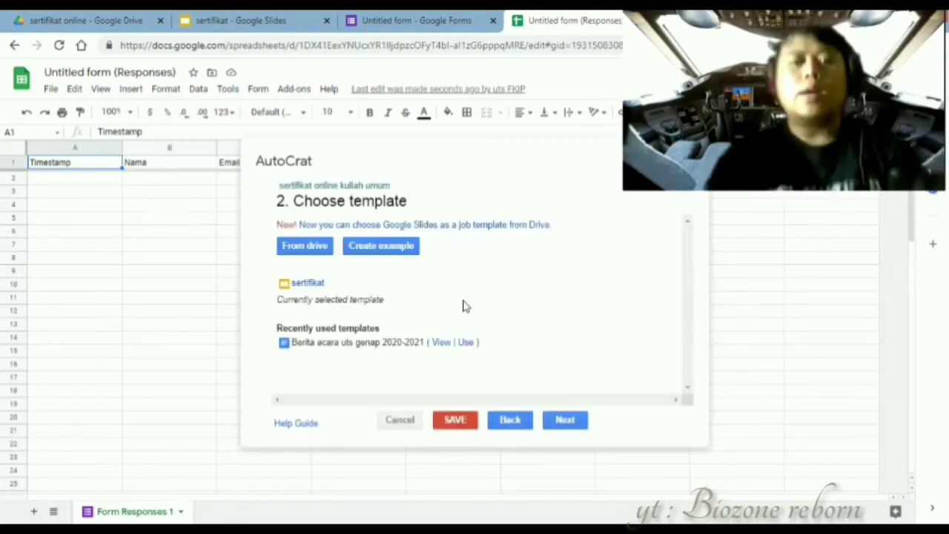
left_click(318, 289)
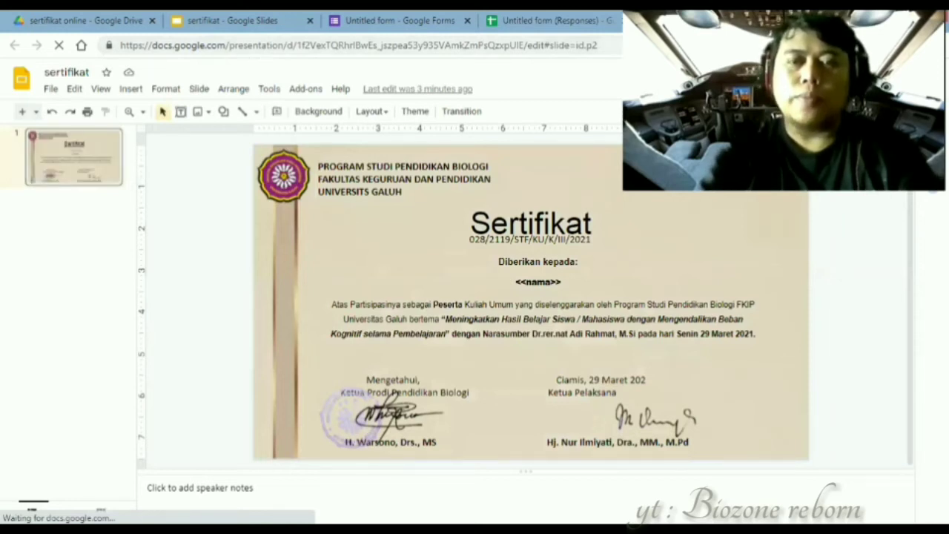
- Close the sertifikat template tab after checking its <<nama>> placeholder
left_click(782, 21)
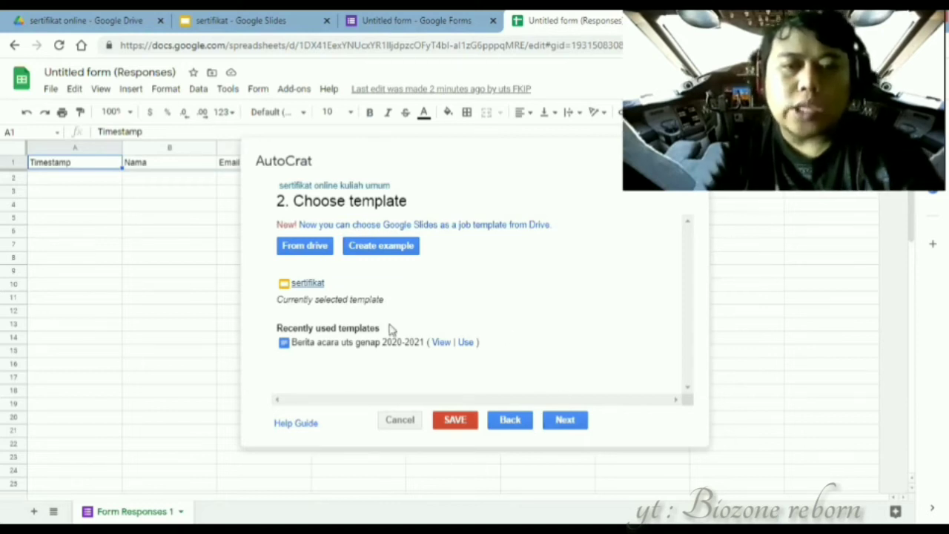
- Map the <<nama>> template tag to the Nama response column
left_click(566, 420)
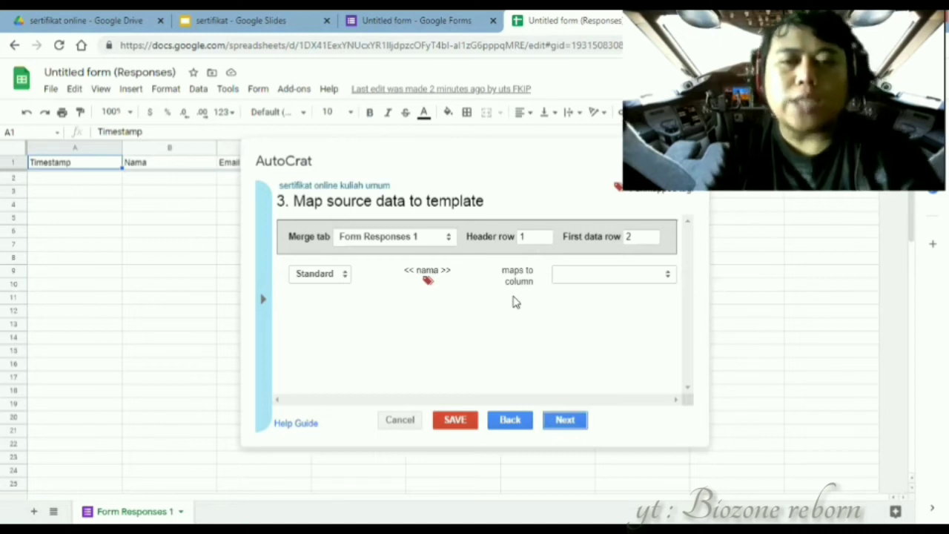
left_click(662, 278)
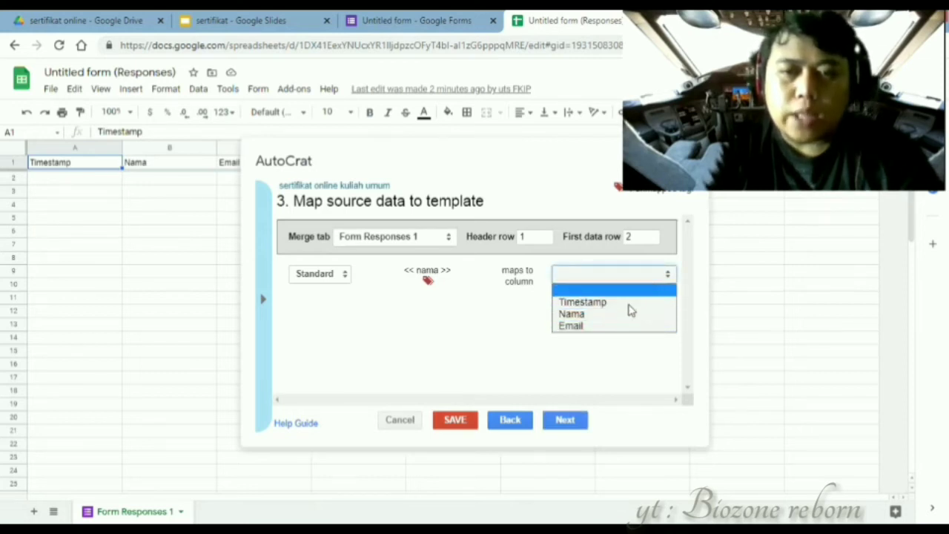
left_click(625, 316)
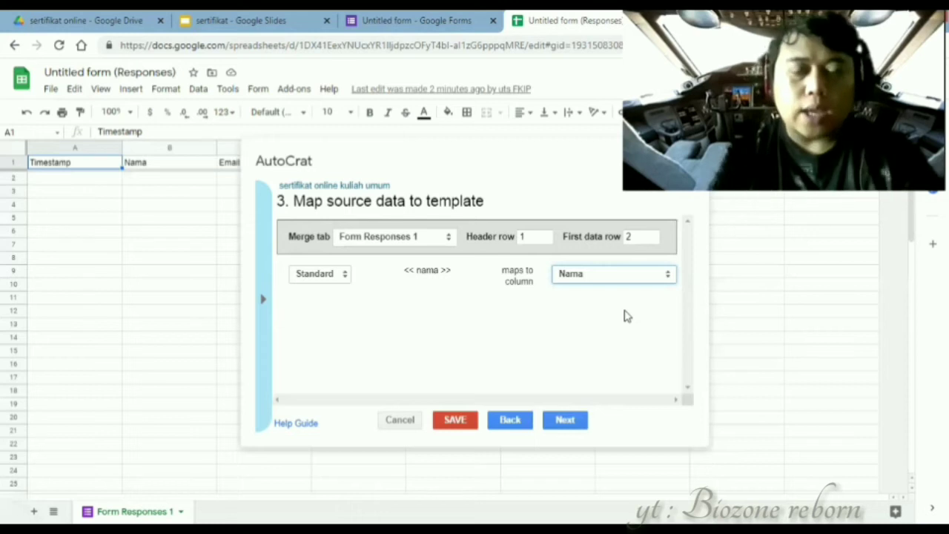
left_click(565, 421)
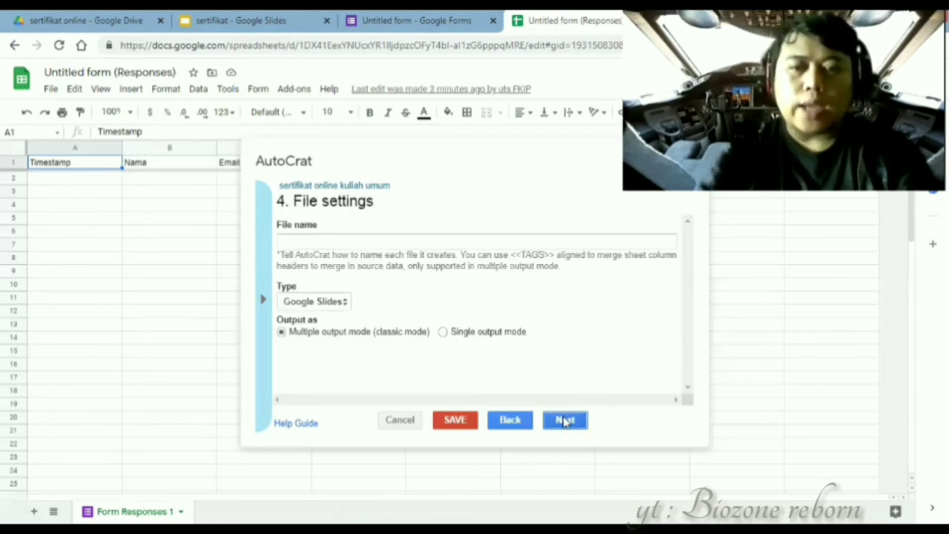
- Name the merged files 'sertifikat online kuliha umum' and output them as PDF
left_click(396, 247)
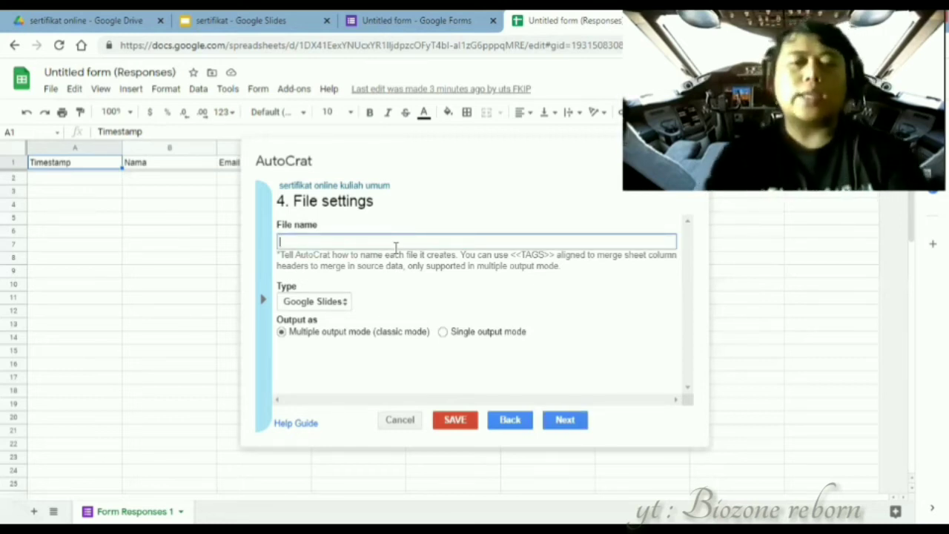
type("ertifikat")
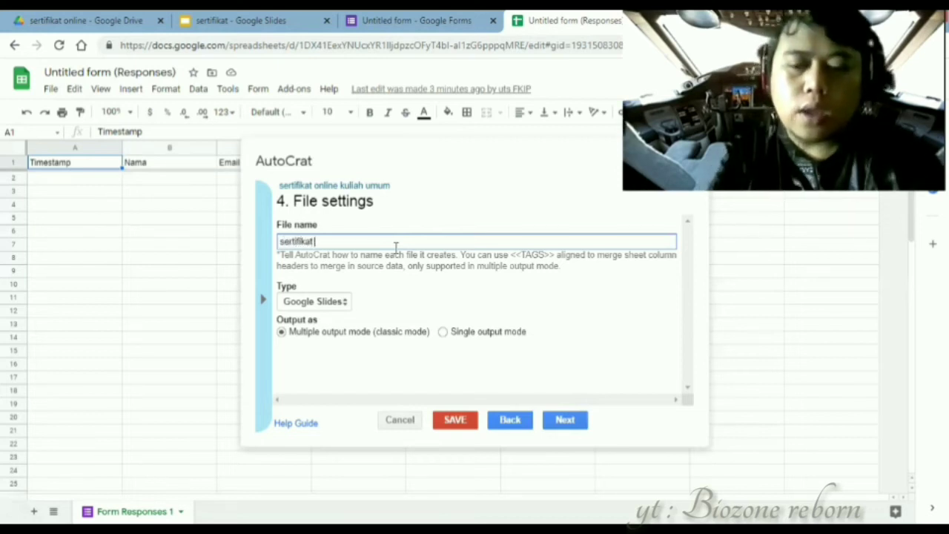
type(" onlin")
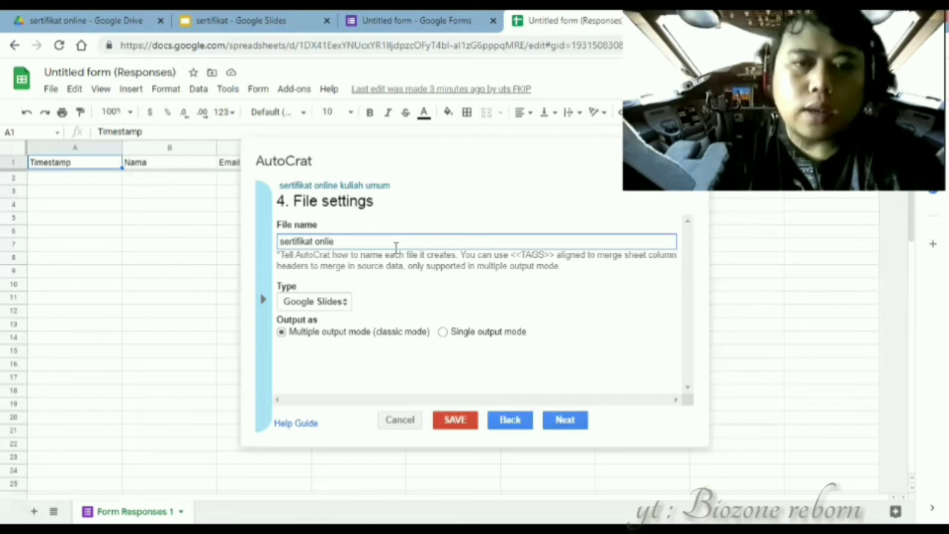
type("e ")
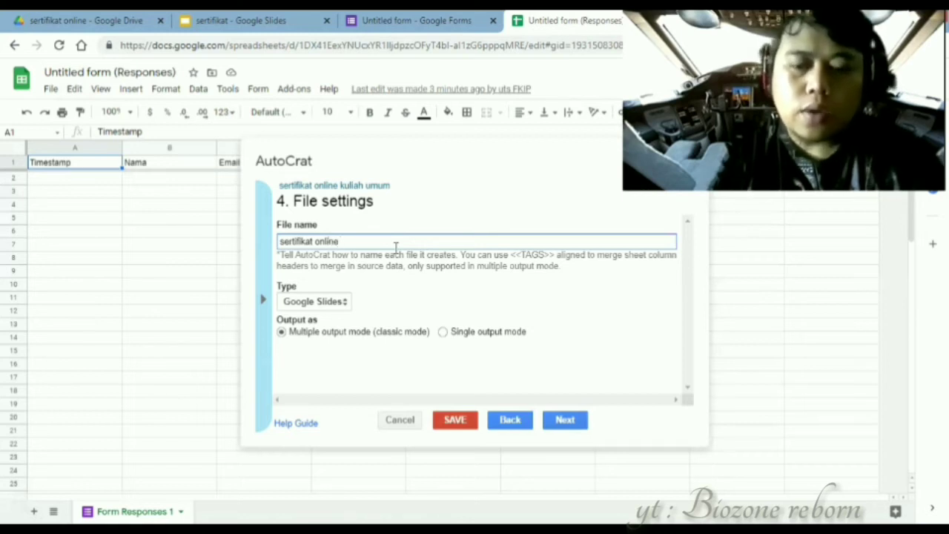
type("kuliha umum")
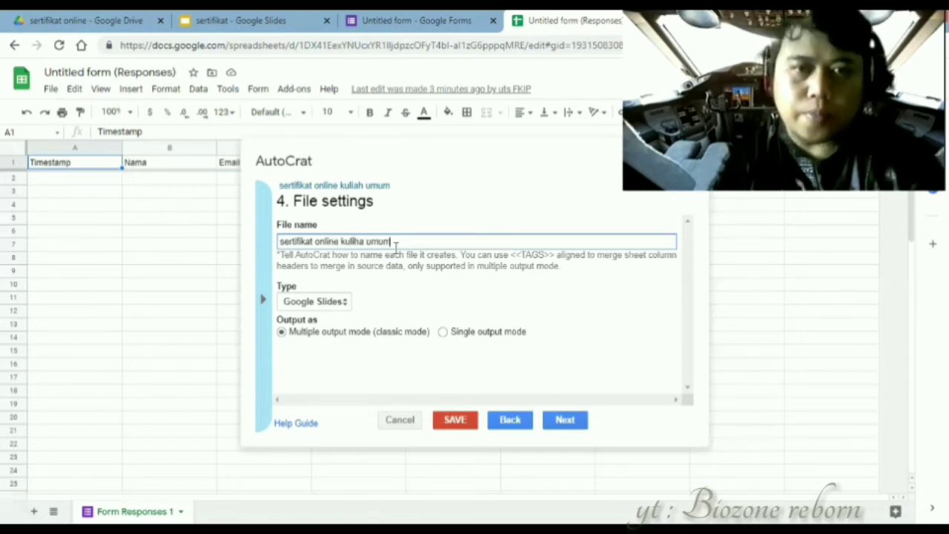
left_click(344, 304)
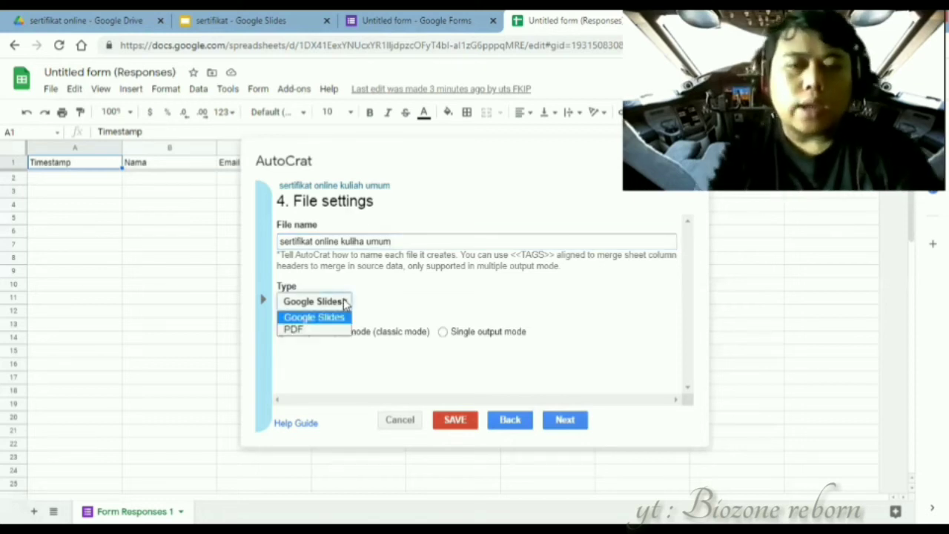
left_click(312, 330)
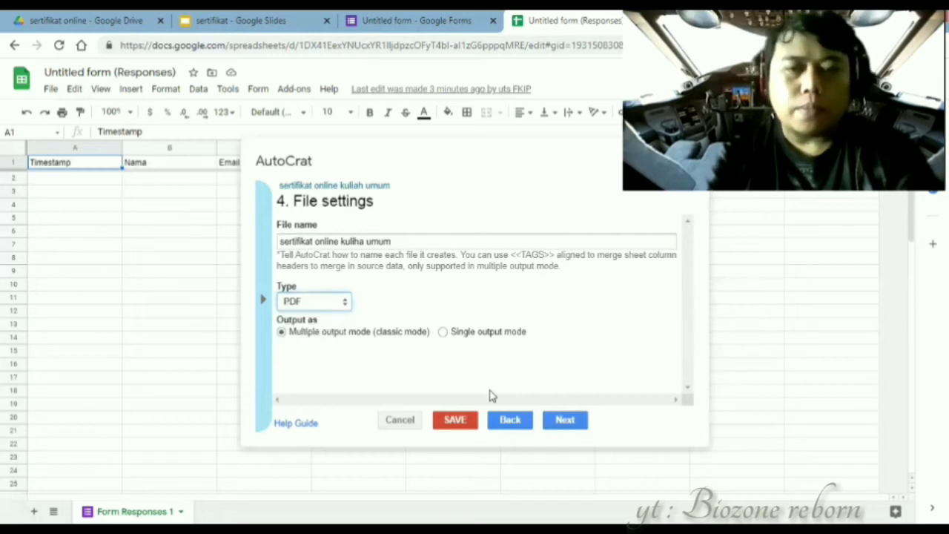
left_click(569, 421)
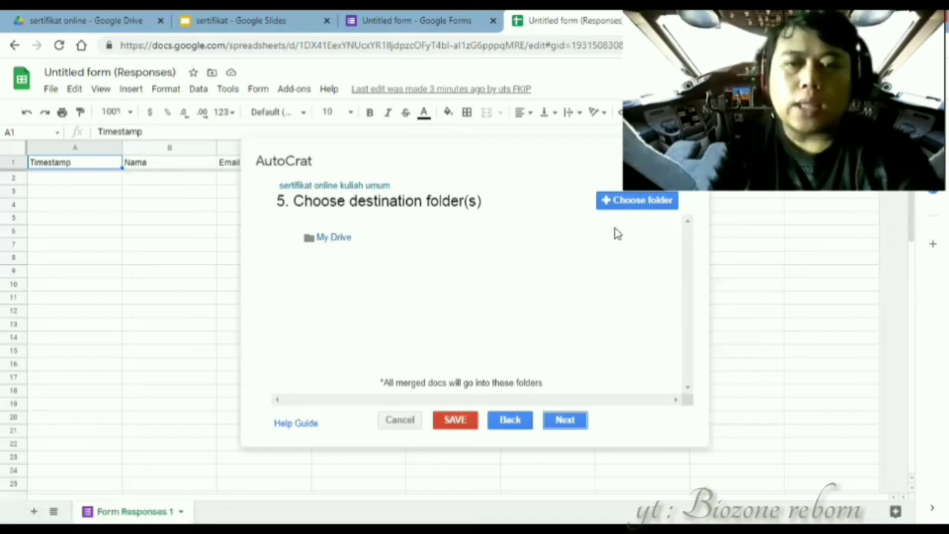
- Replace My Drive with the 'sertifikat online' folder as the destination
left_click(619, 235)
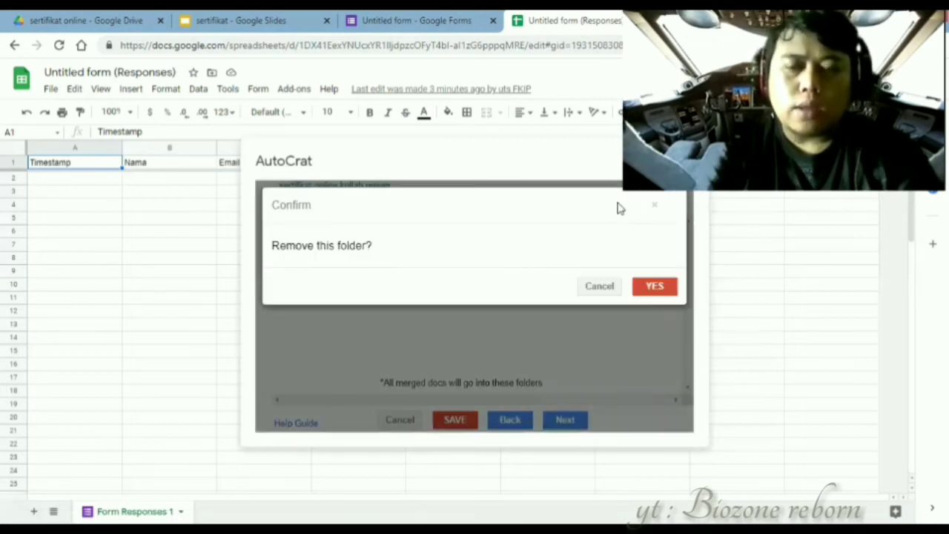
left_click(665, 290)
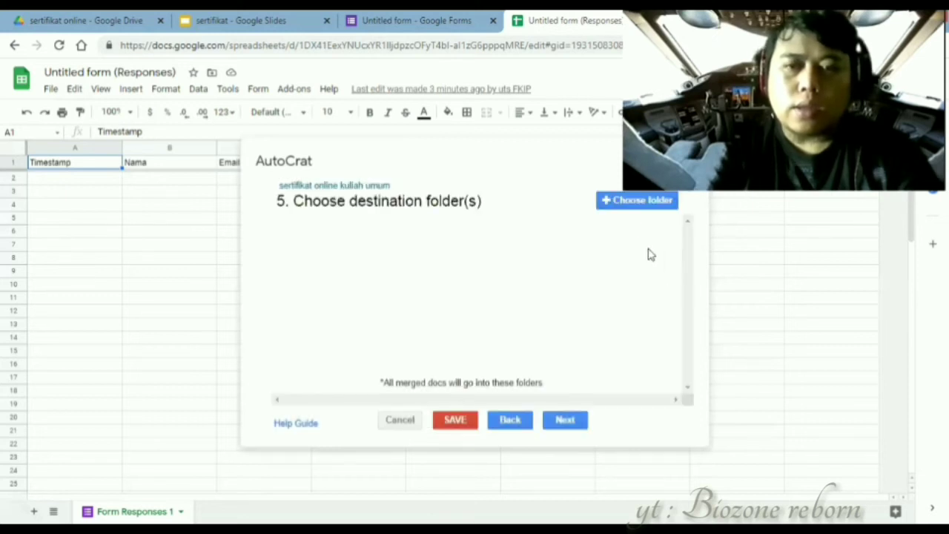
left_click(622, 205)
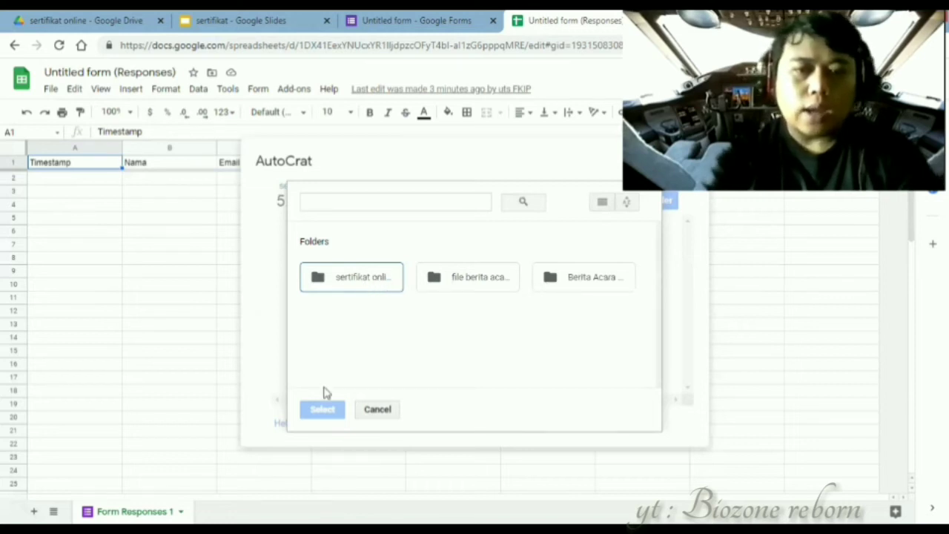
left_click(352, 277)
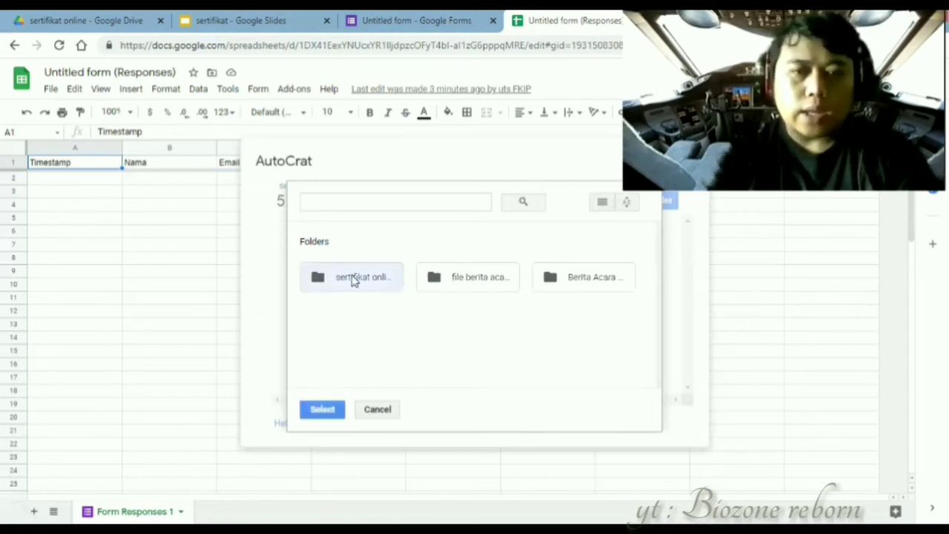
left_click(332, 410)
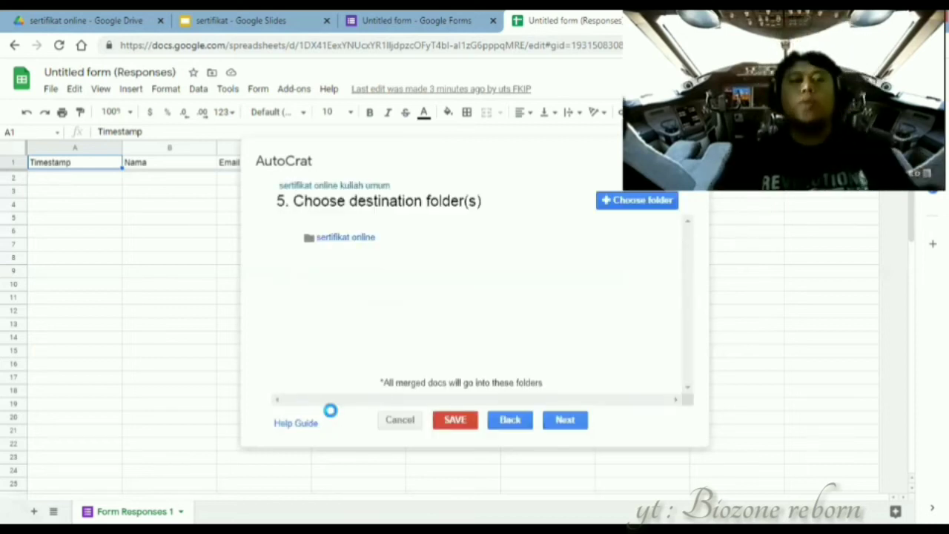
- Skip the dynamic folder and merge condition steps without setting anything
left_click(565, 420)
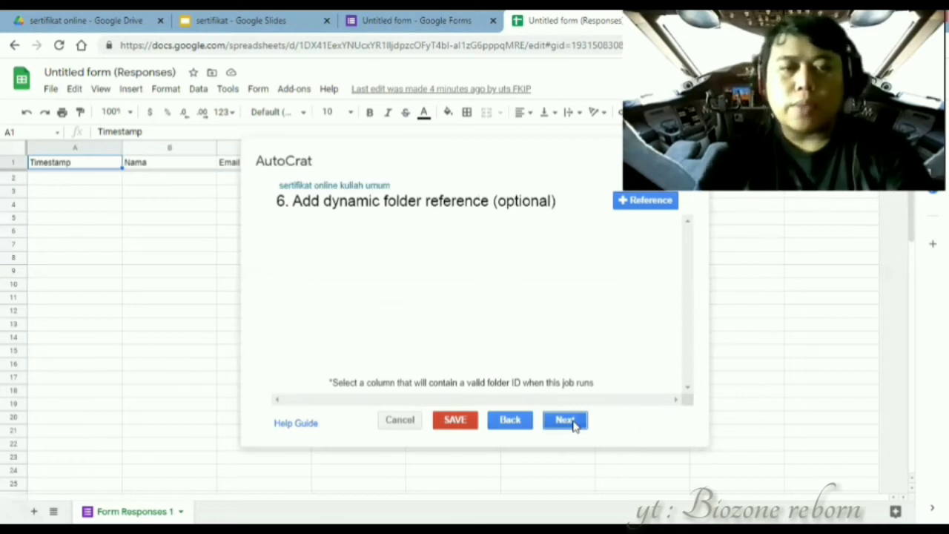
left_click(565, 420)
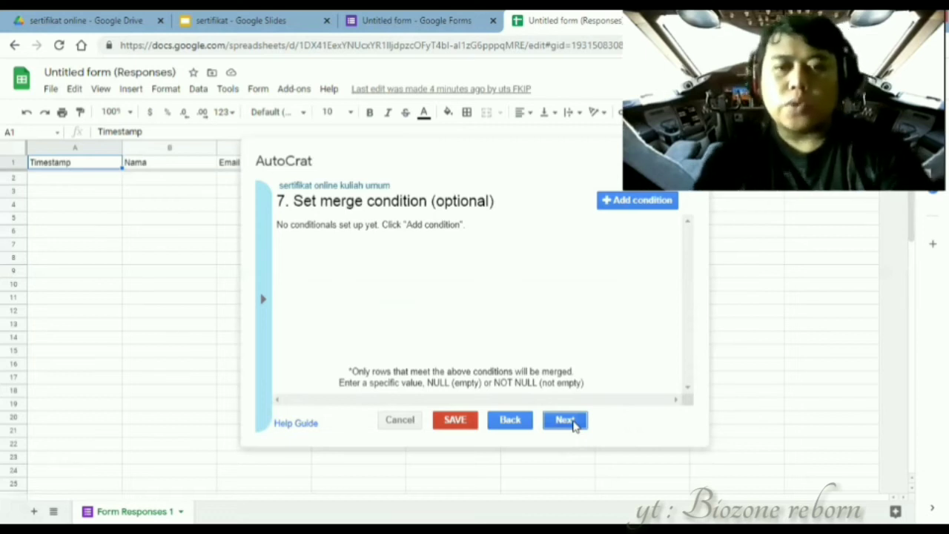
left_click(566, 421)
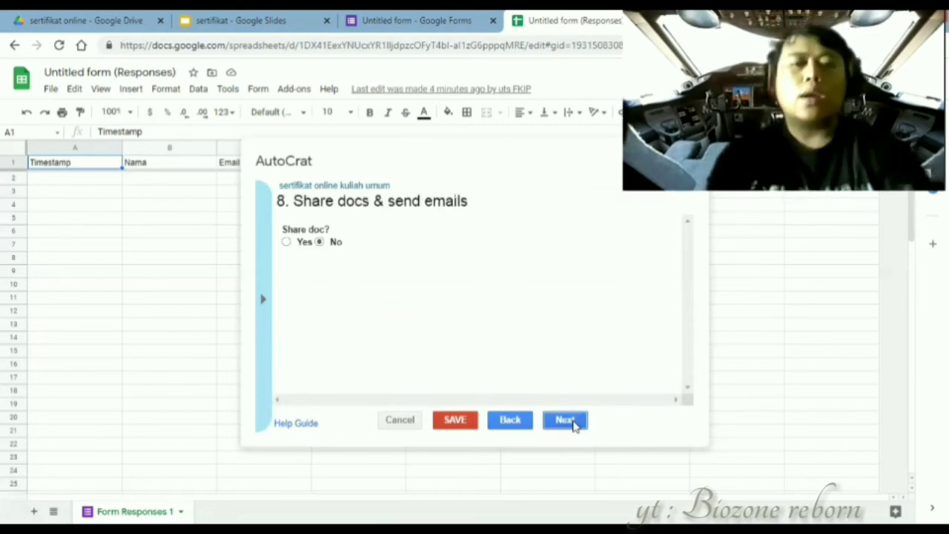
- Turn on sharing of merged docs as PDF and address the email to <<Email>>
left_click(286, 242)
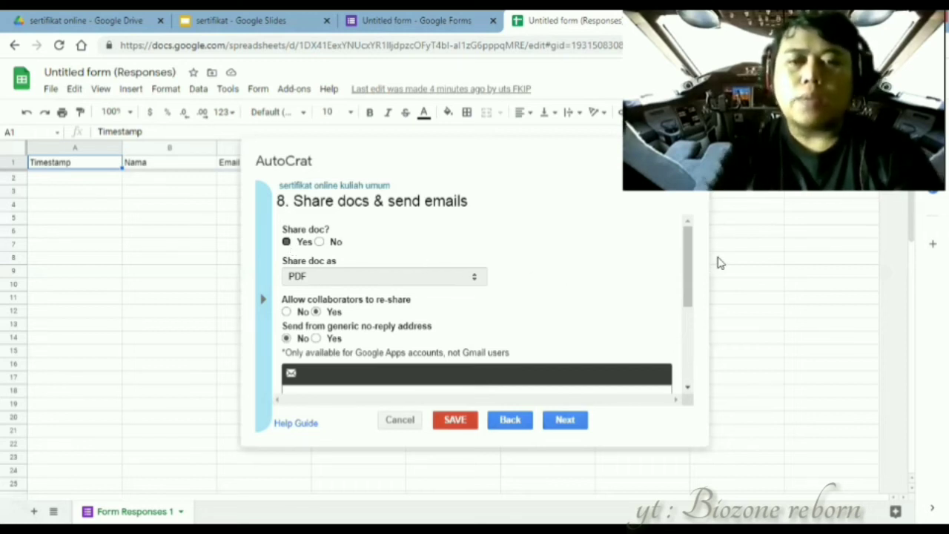
left_click_drag(688, 269, 301, 276)
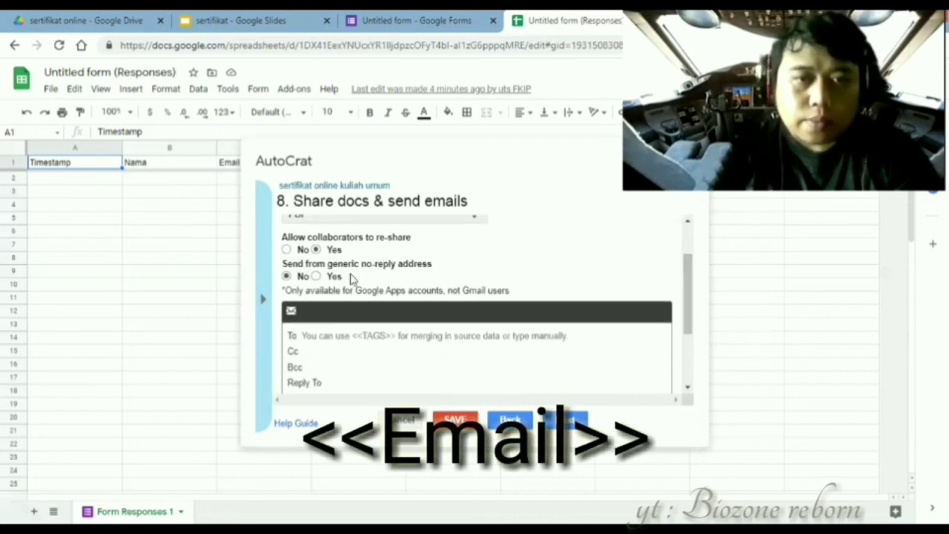
left_click(335, 337)
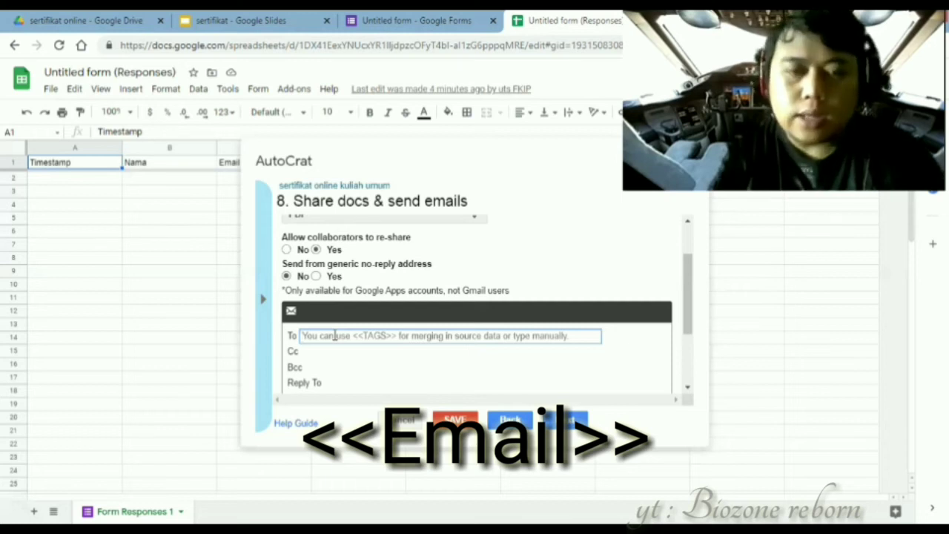
type("<")
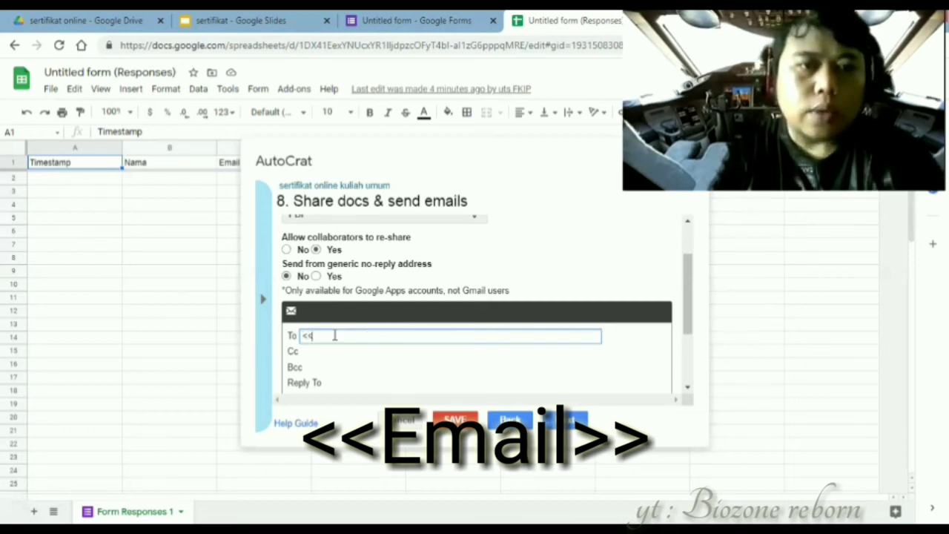
type("<E")
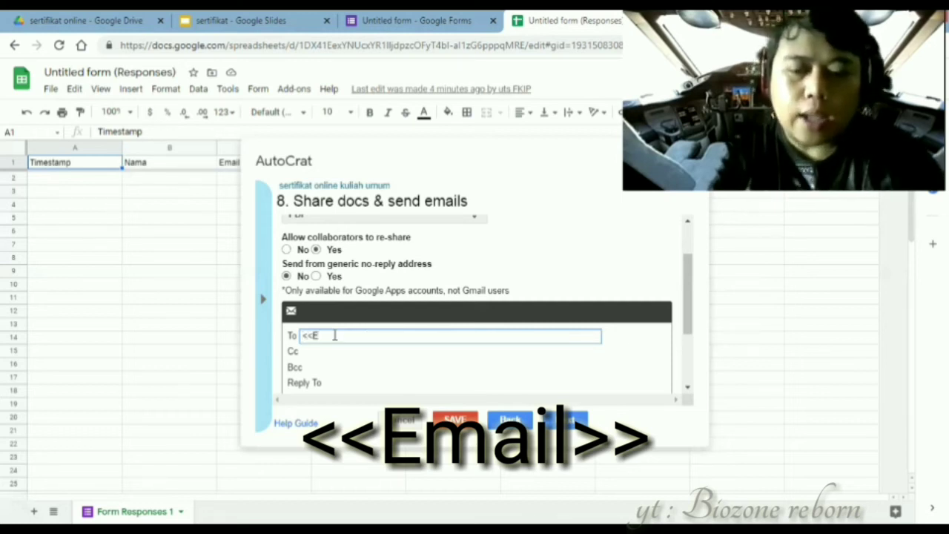
type("mail>>")
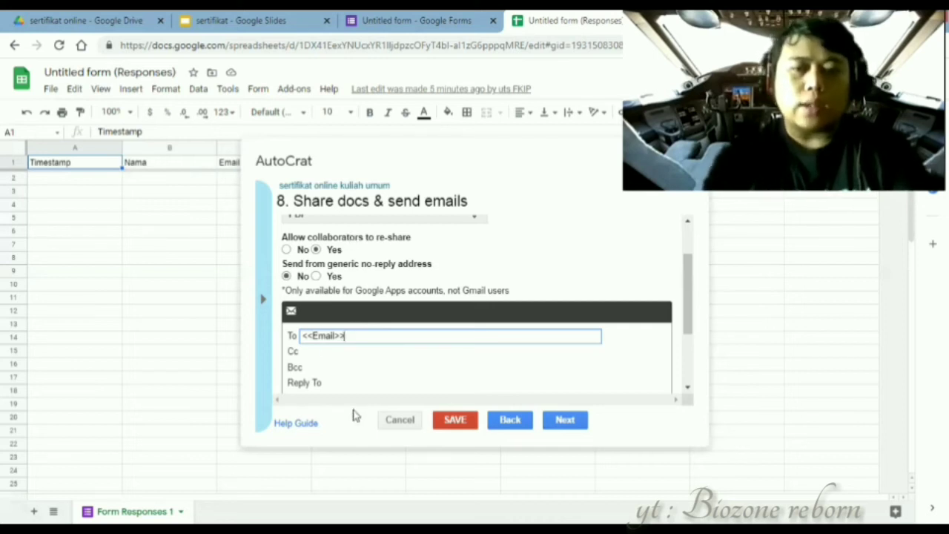
- Enter a reply-to address, subject 'Sertifikat Online Kuliah Umum' and message 'silahkan download sertifikat di'
left_click(357, 383)
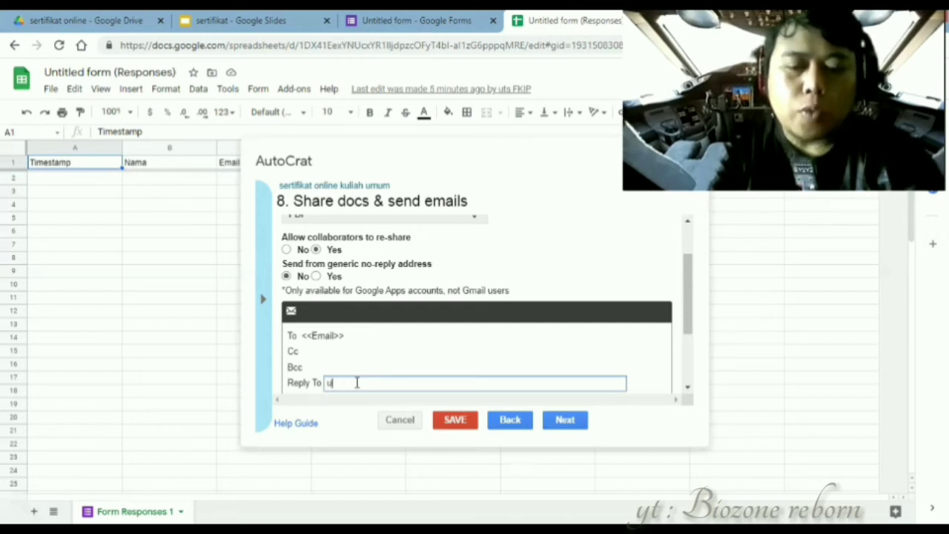
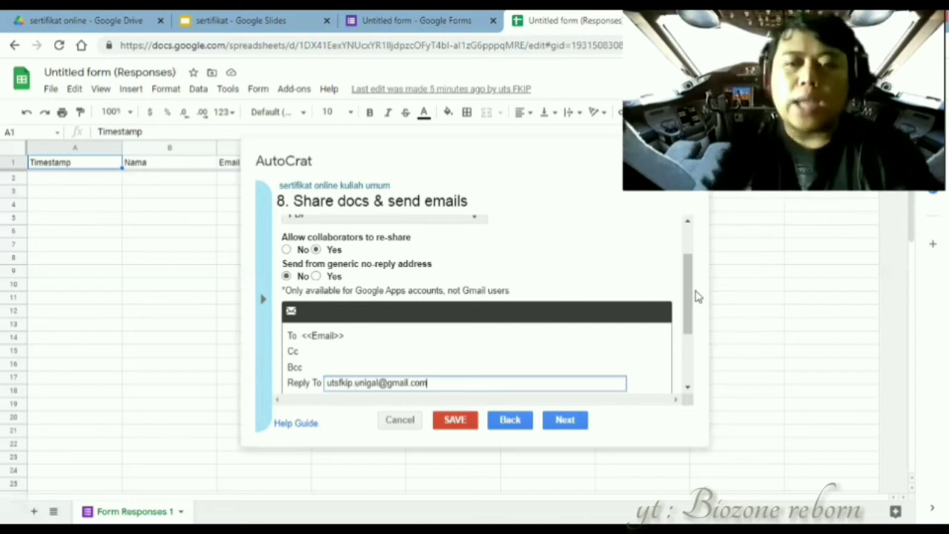
left_click_drag(688, 297, 683, 338)
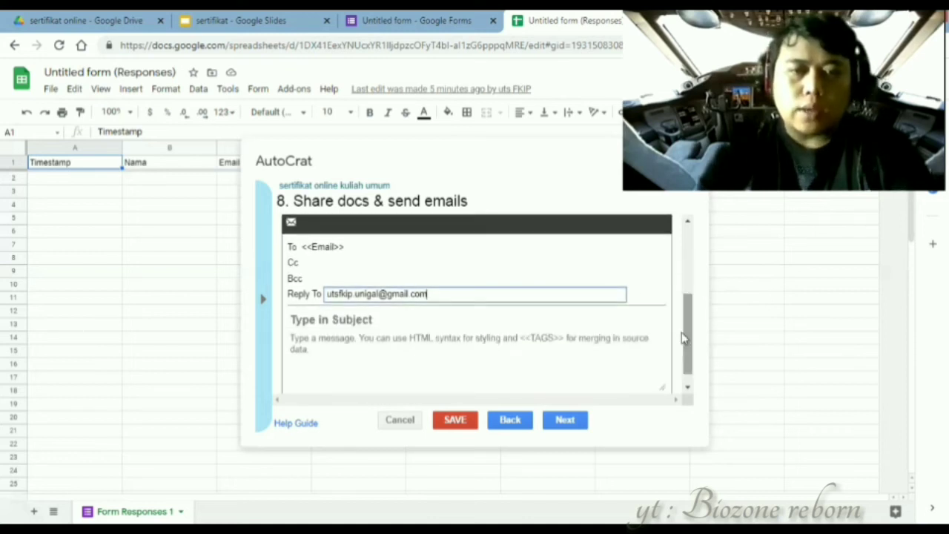
left_click(457, 319)
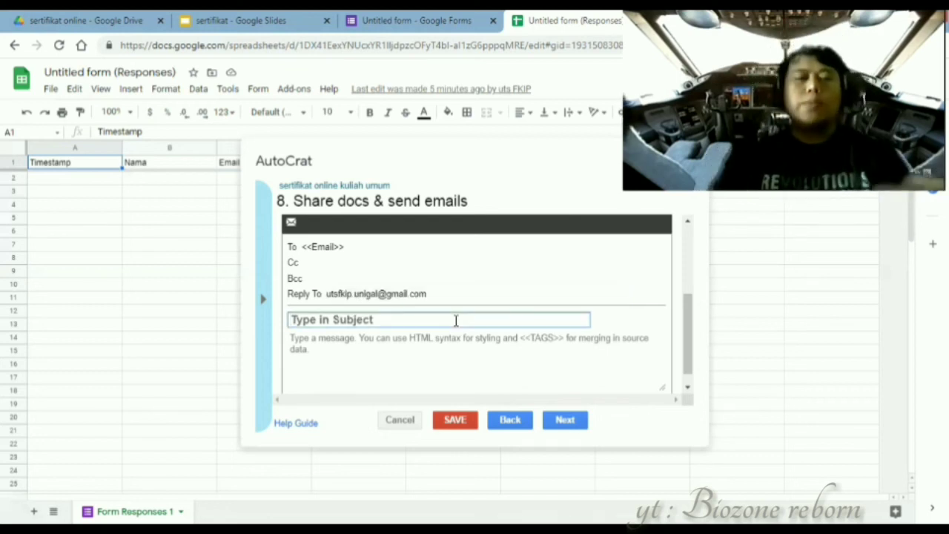
type("Ser")
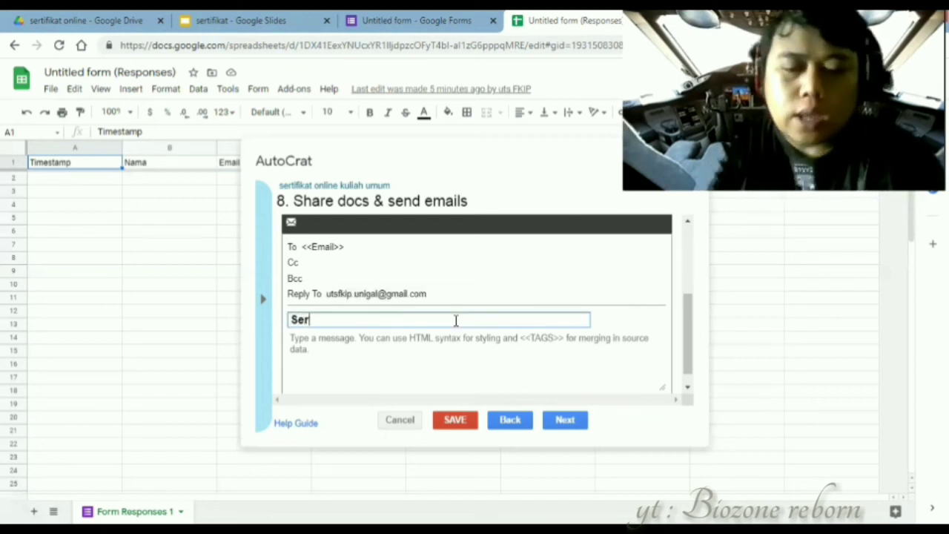
type("tifikat On")
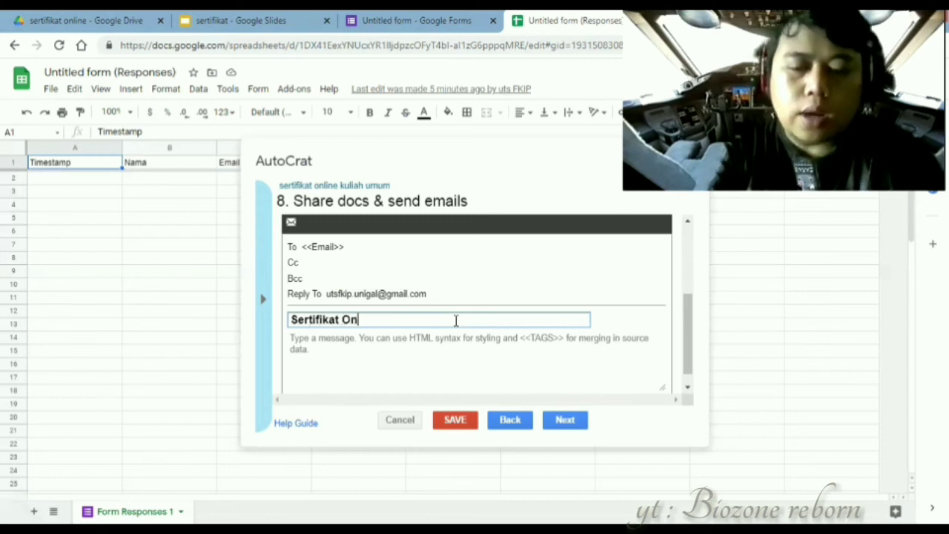
type("line Kul")
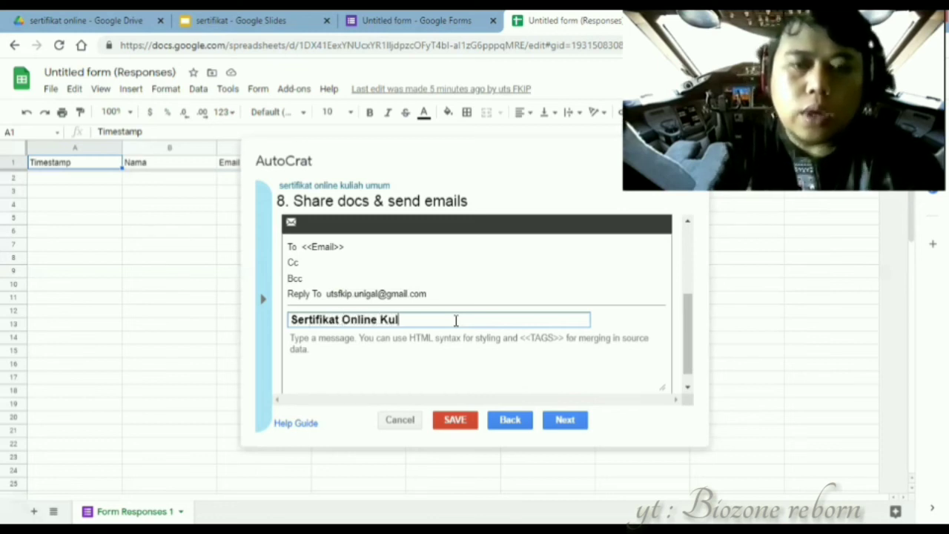
type("iah Umum")
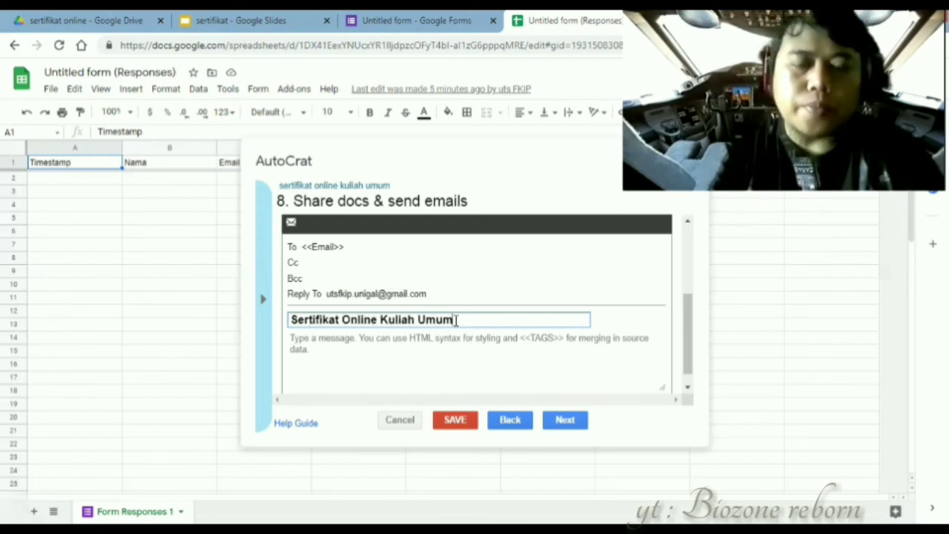
left_click(412, 339)
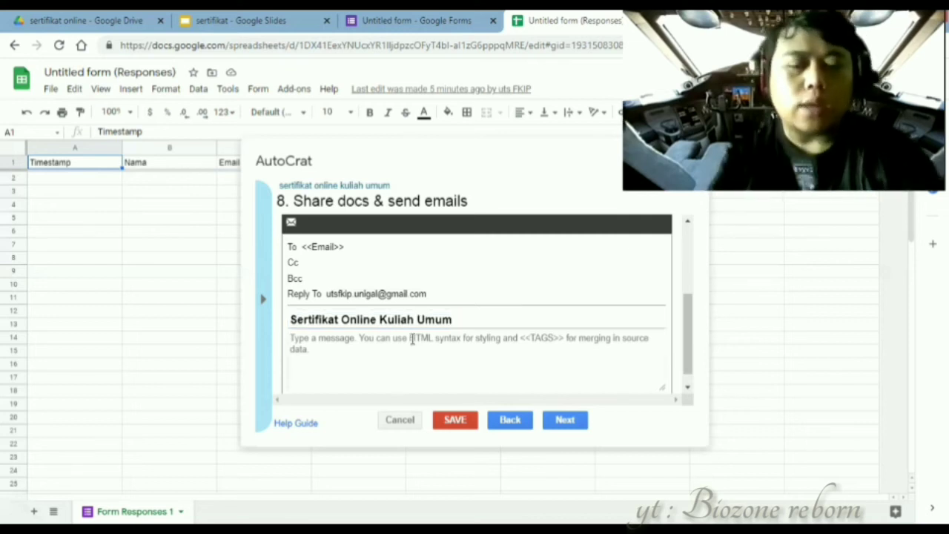
type("s")
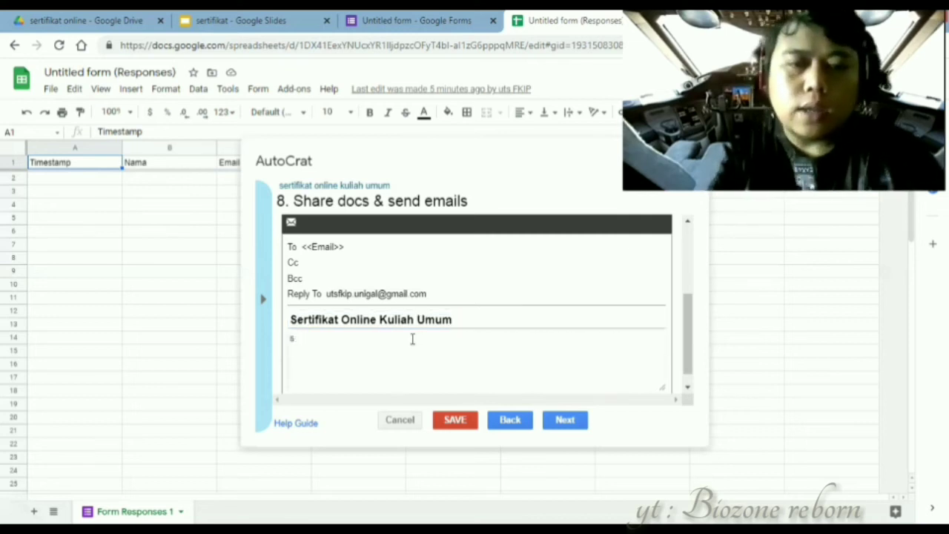
type("ilahkan d")
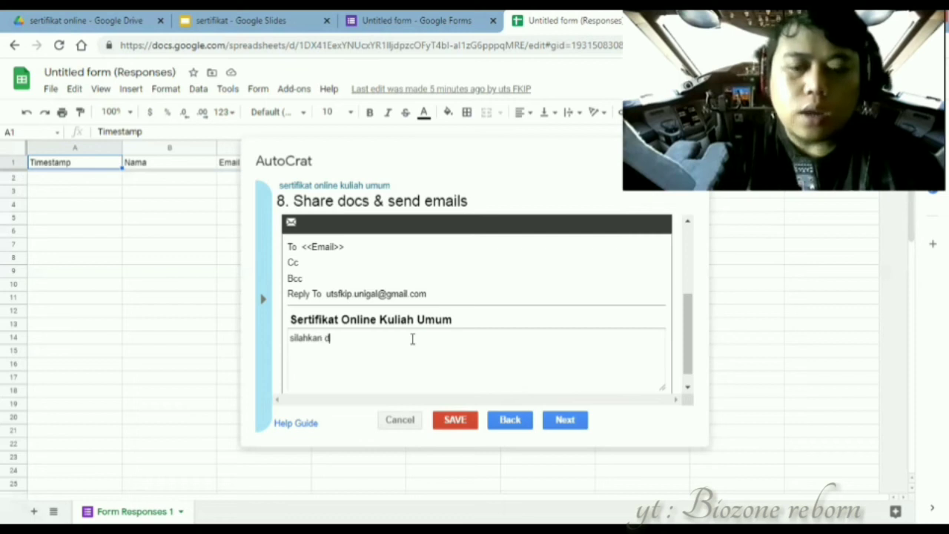
type("ownload s")
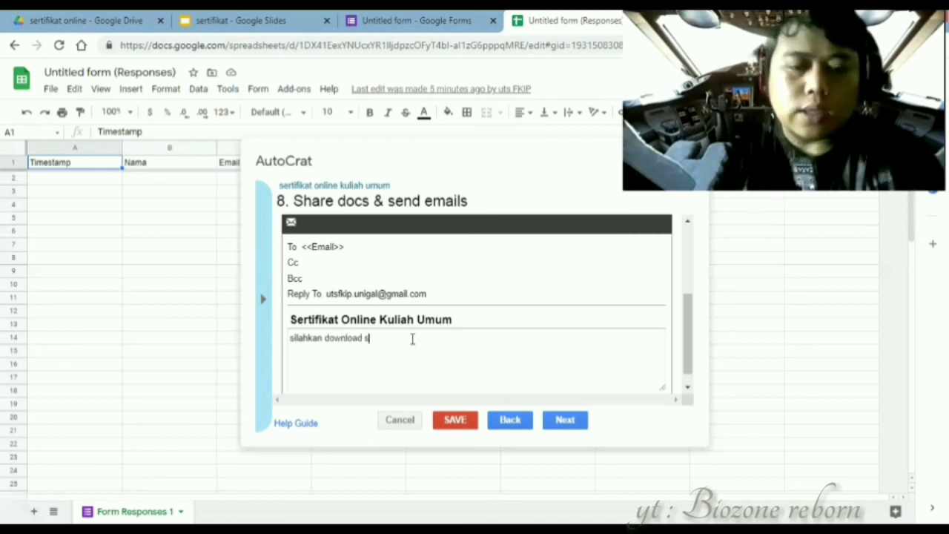
type("ertifikat di sini")
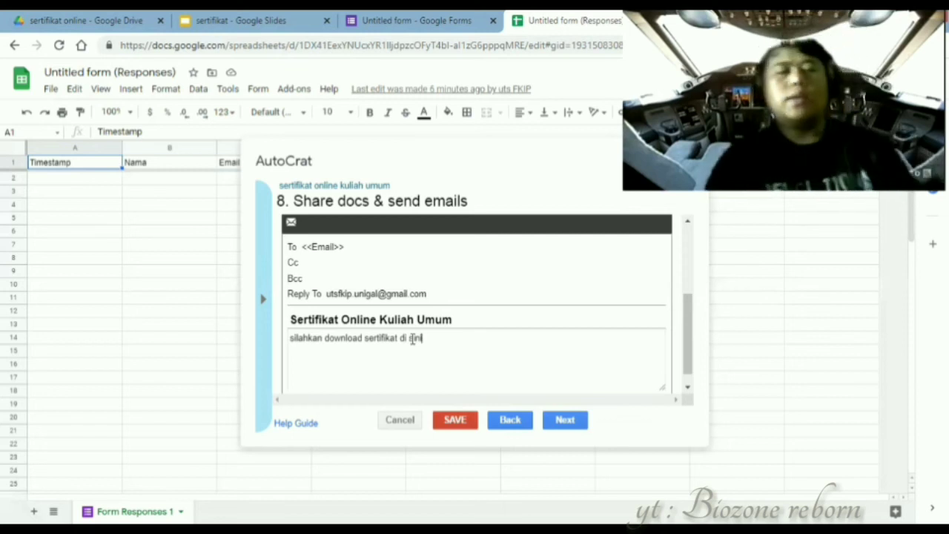
- Enable the form-submission trigger for the job and save it
left_click(561, 428)
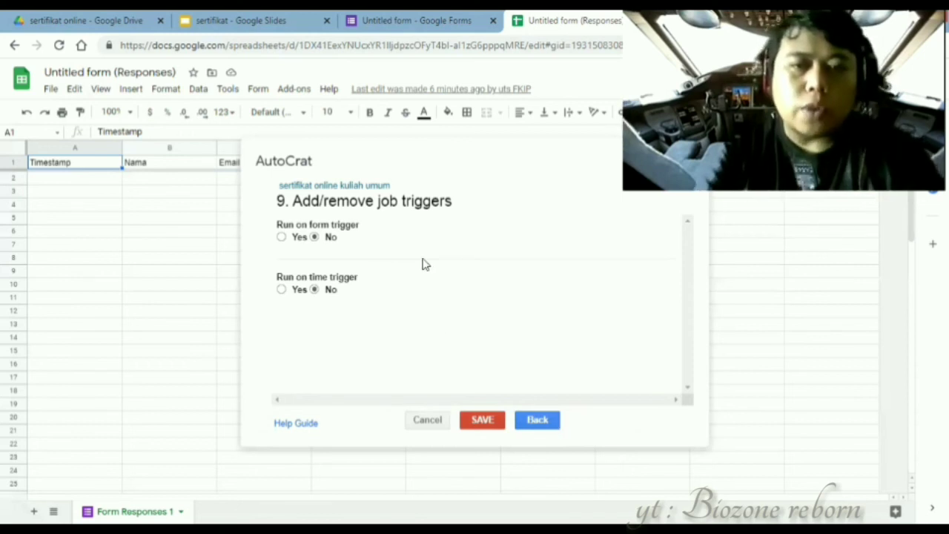
left_click(281, 238)
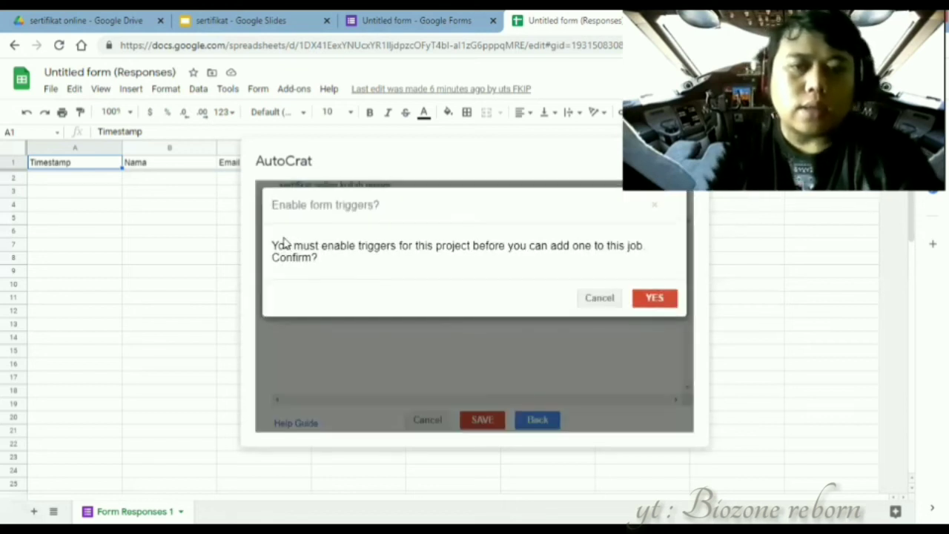
left_click(658, 298)
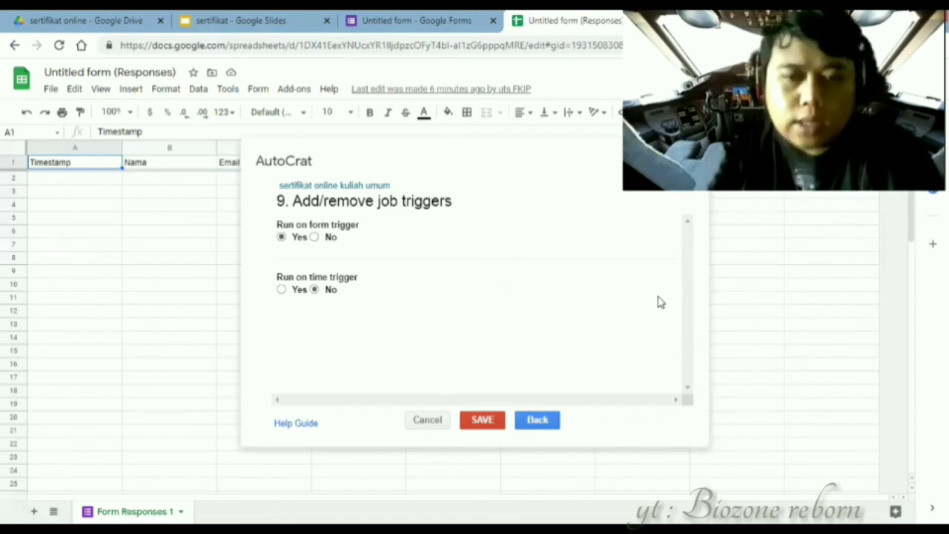
left_click(475, 420)
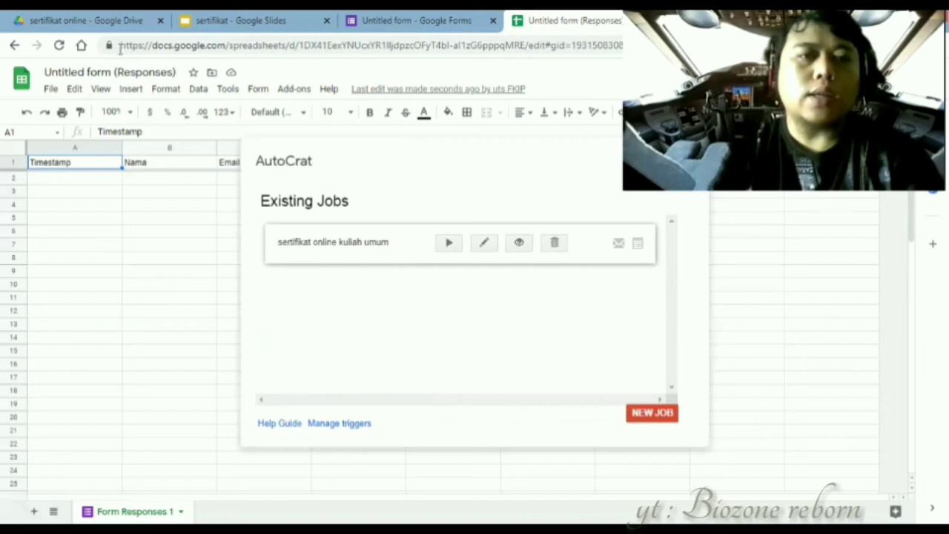
- Copy the form's shortened share link from the Send dialog
left_click(159, 20)
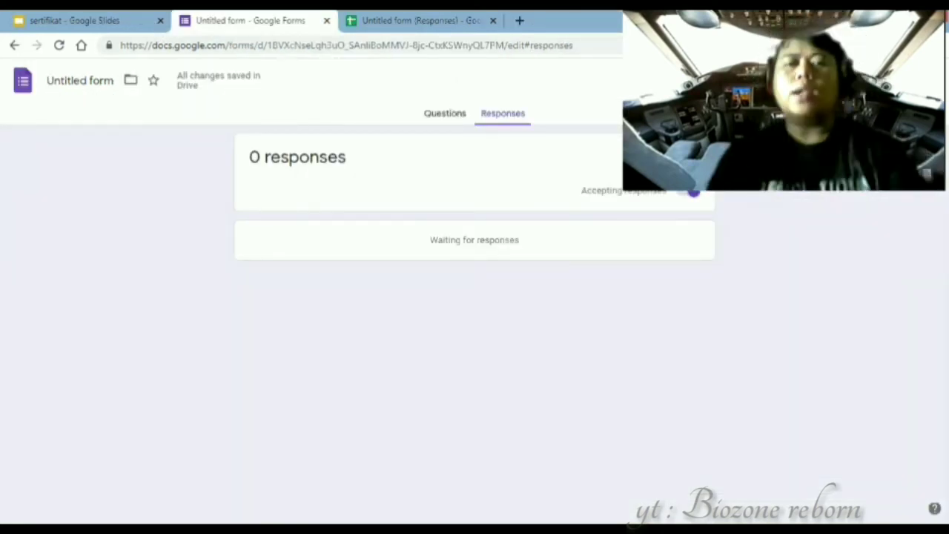
left_click(842, 80)
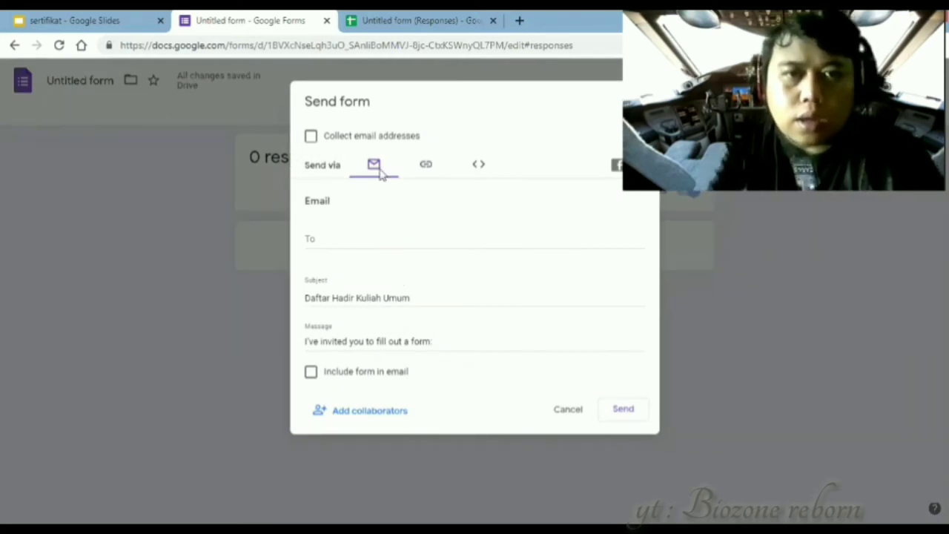
left_click(432, 166)
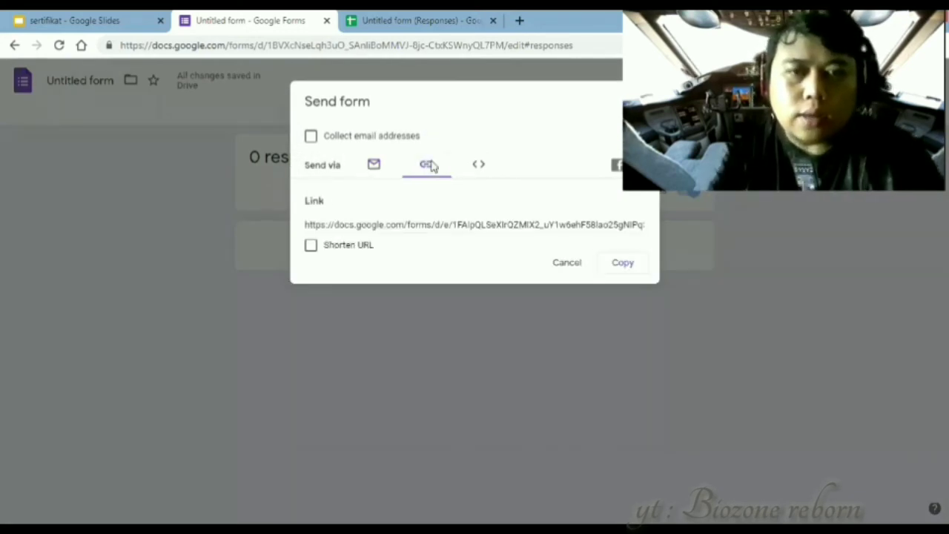
left_click(311, 247)
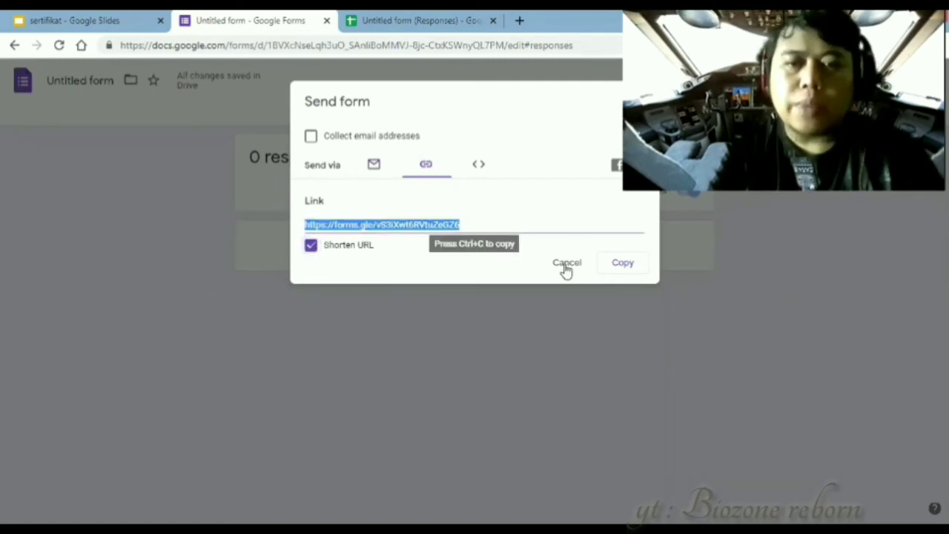
left_click(619, 265)
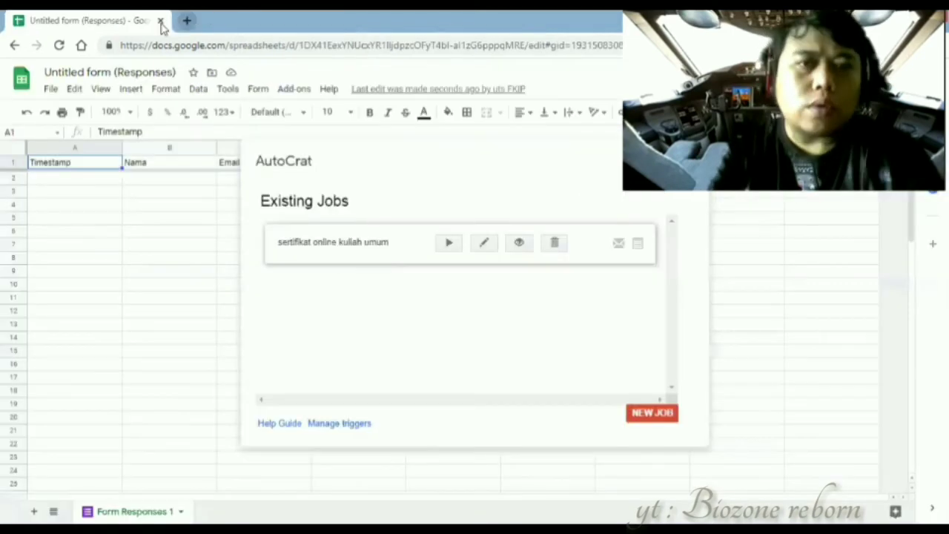
left_click(182, 20)
- Open the pasted form link and enter the participant's full name in Nama
key("ctrl+v")
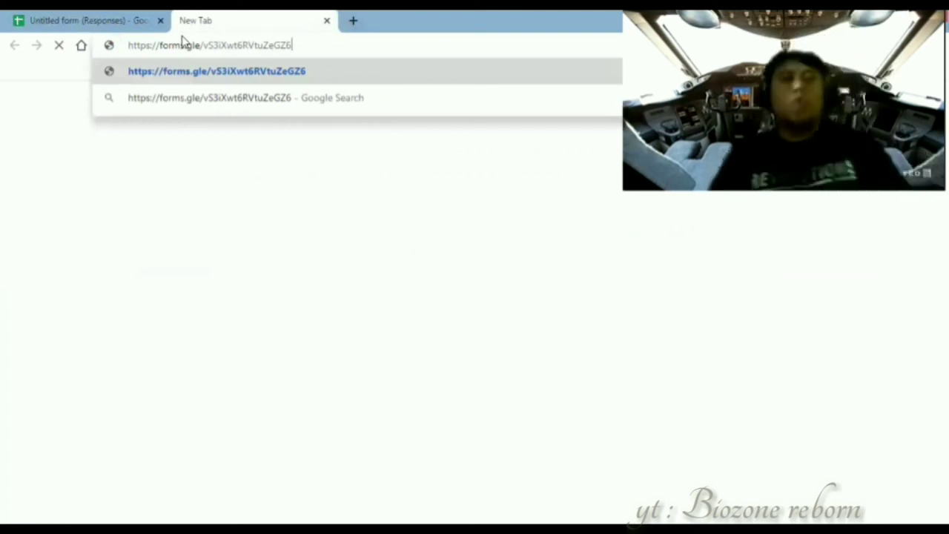
key("Return")
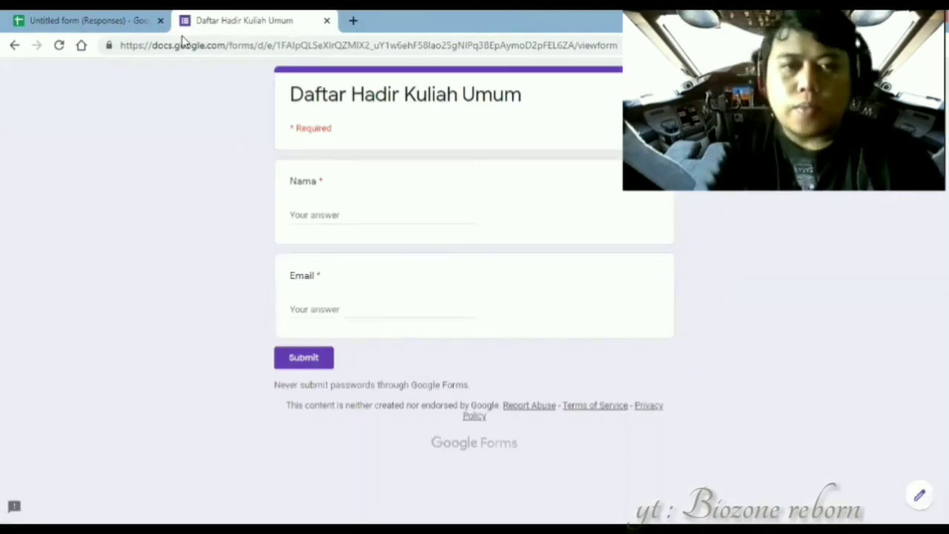
left_click(370, 213)
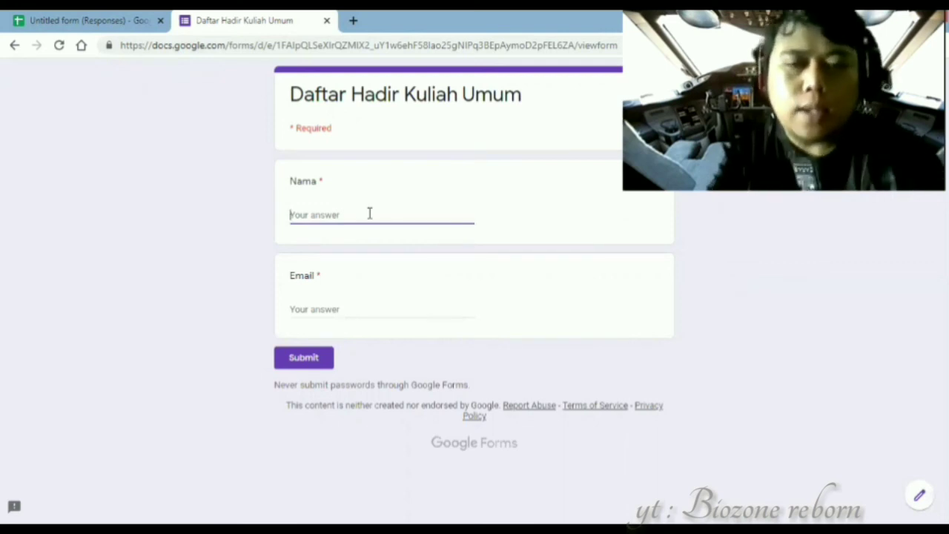
type("K")
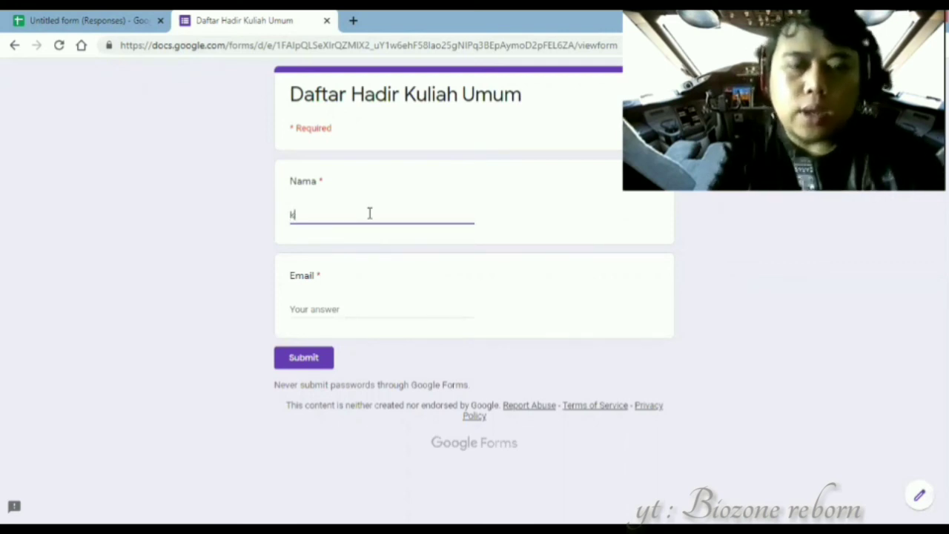
type("a")
key("BackSpace")
key("BackSpace")
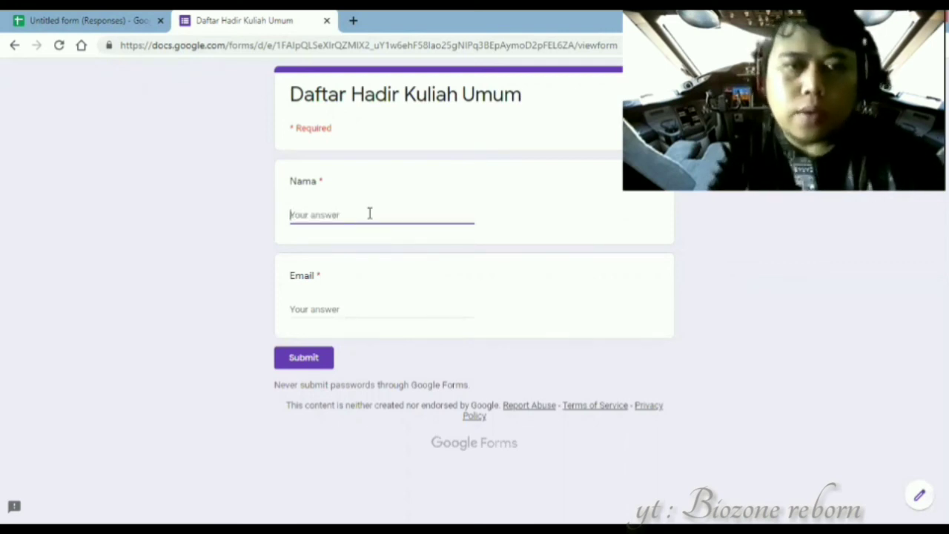
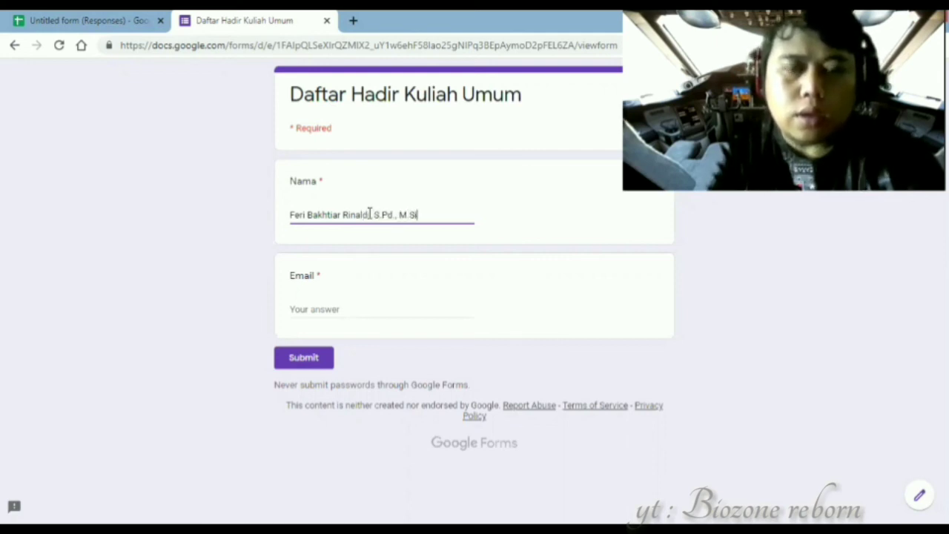
- Enter the participant's e-mail address and submit the test response
left_click(311, 307)
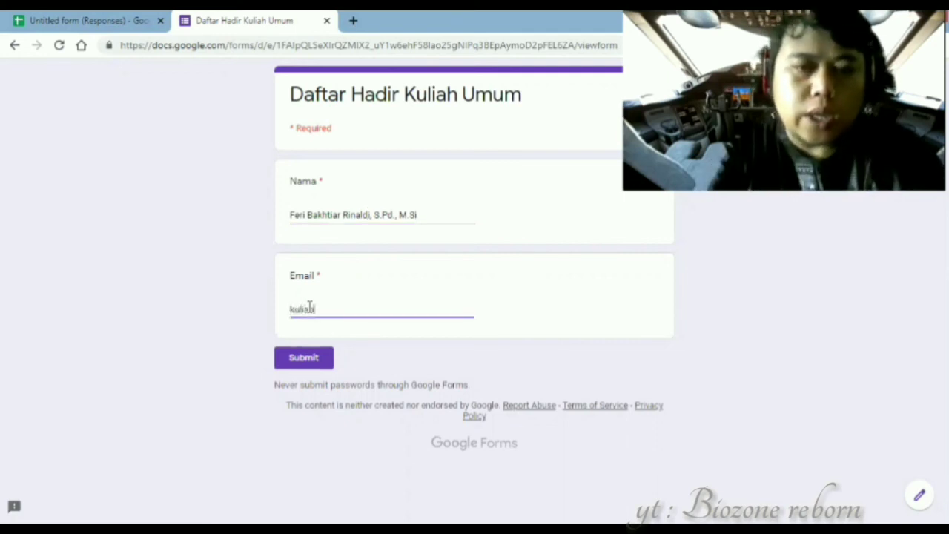
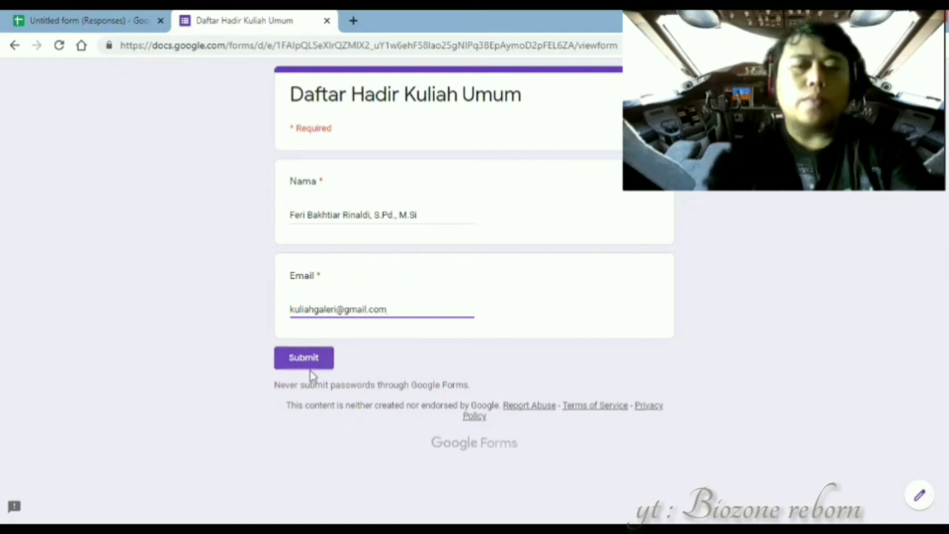
left_click(308, 360)
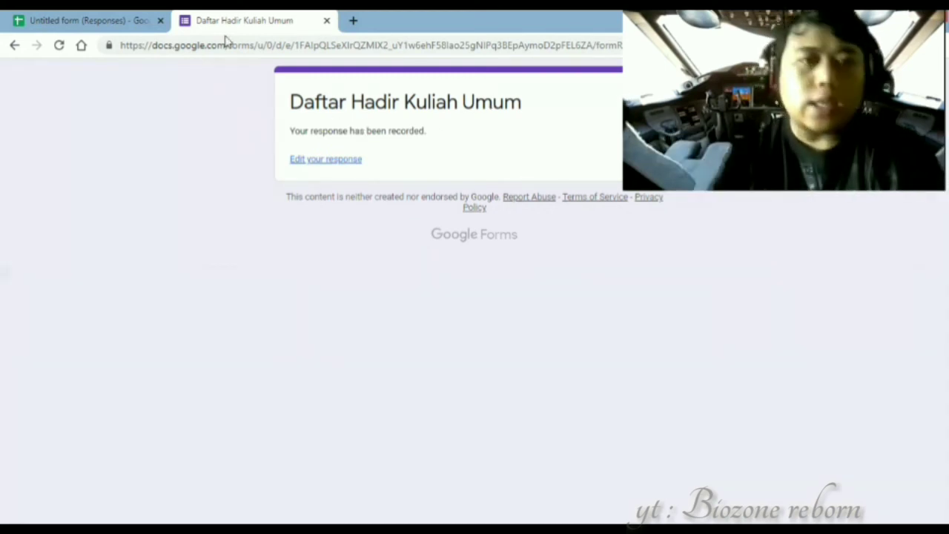
left_click(67, 14)
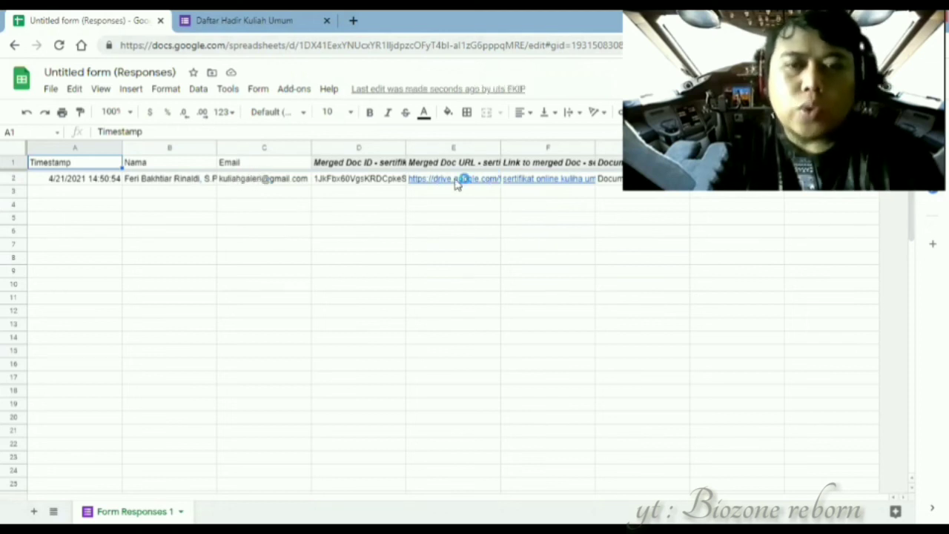
- Open the merged certificate PDF linked from the Merged Doc URL in cell E2
mouse_move(456, 185)
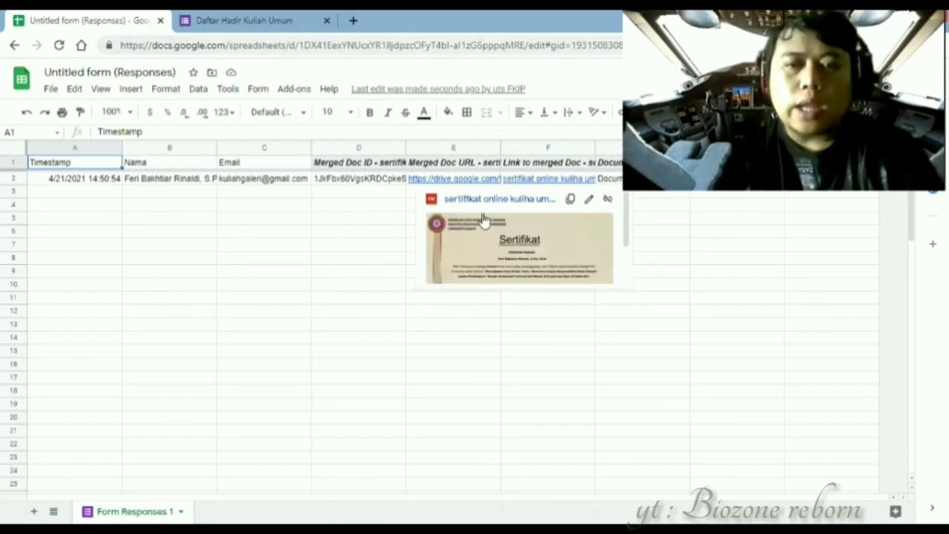
left_click(525, 246)
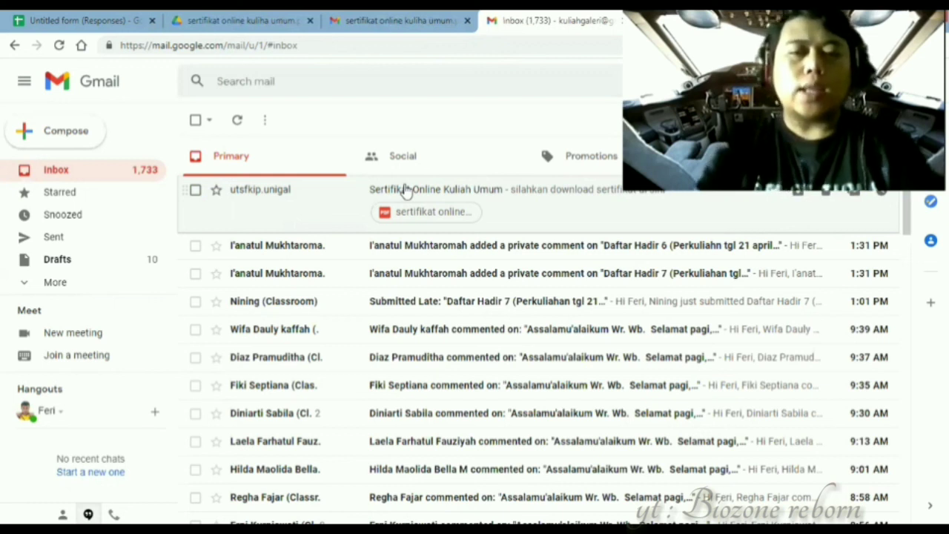
- Open the 'Sertifikat Online Kuliah Umum' email and preview its 'sertifikat online kuliha umum.pdf' attachment
left_click(404, 191)
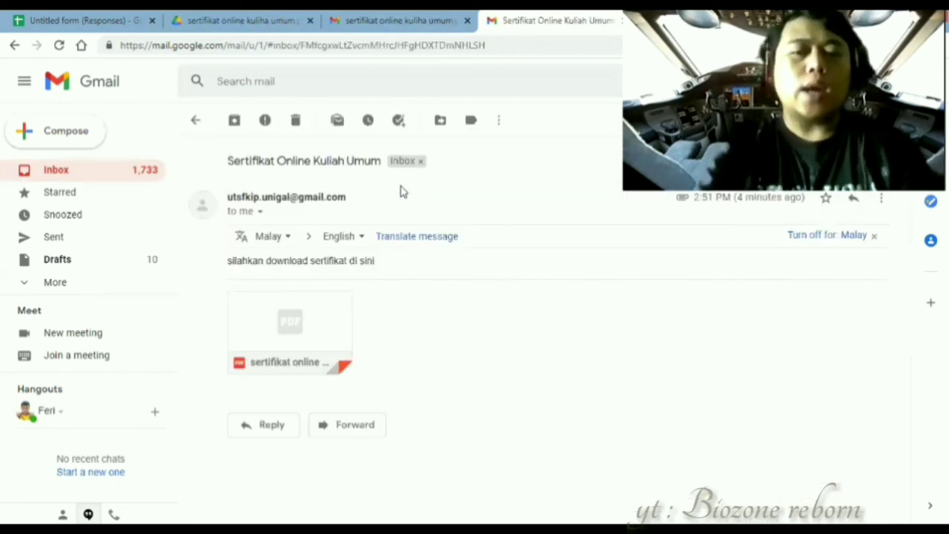
mouse_move(261, 356)
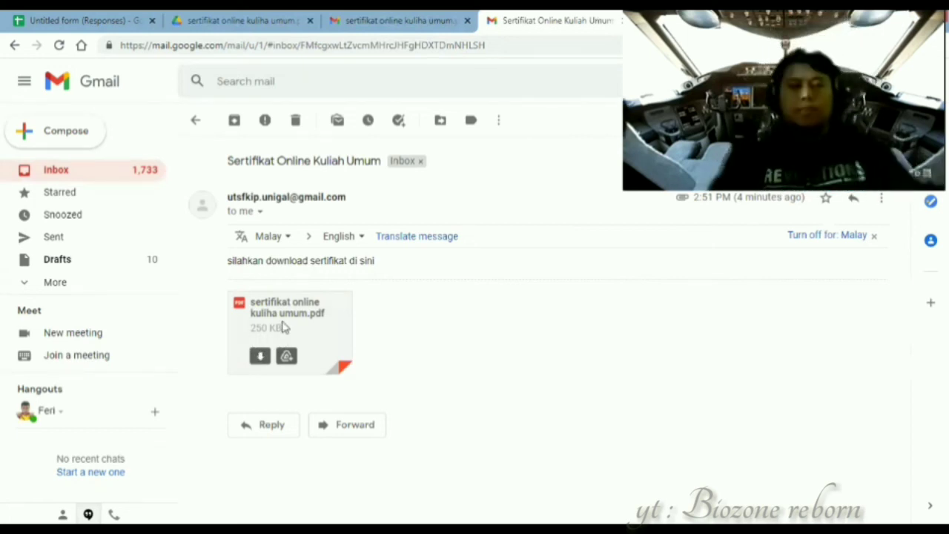
left_click(282, 327)
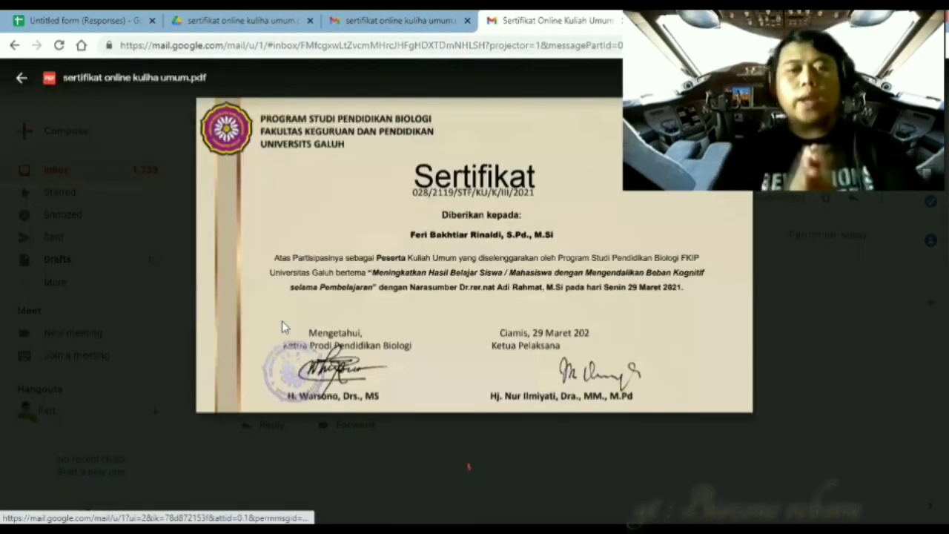